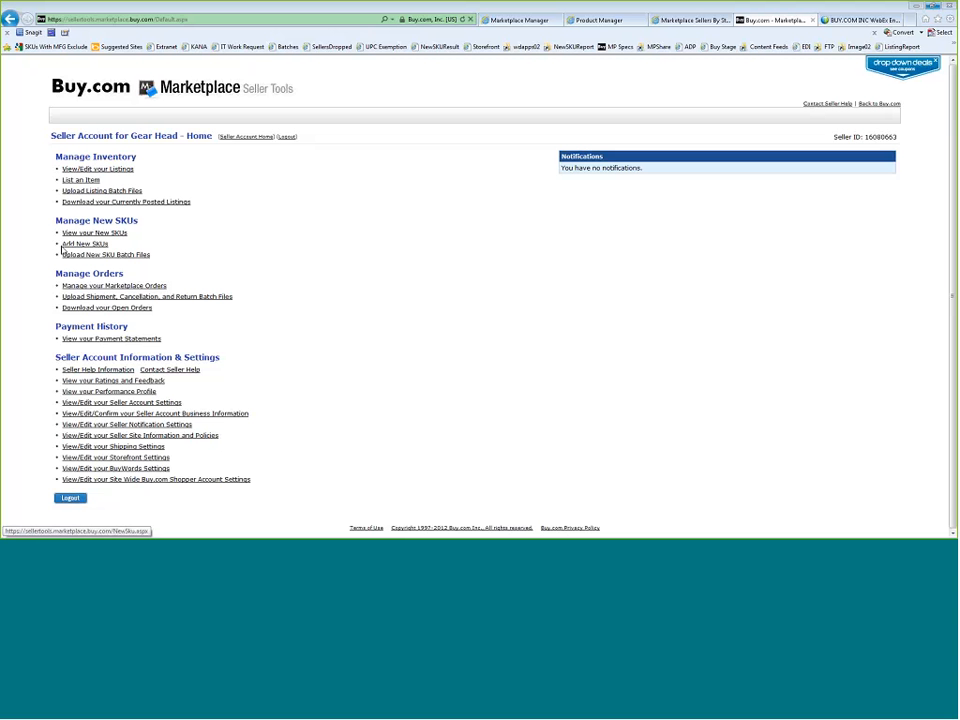
# Open the tool for adding new SKUs and delete the pending Modern Warefare 3 entry
pyautogui.click(84, 244)
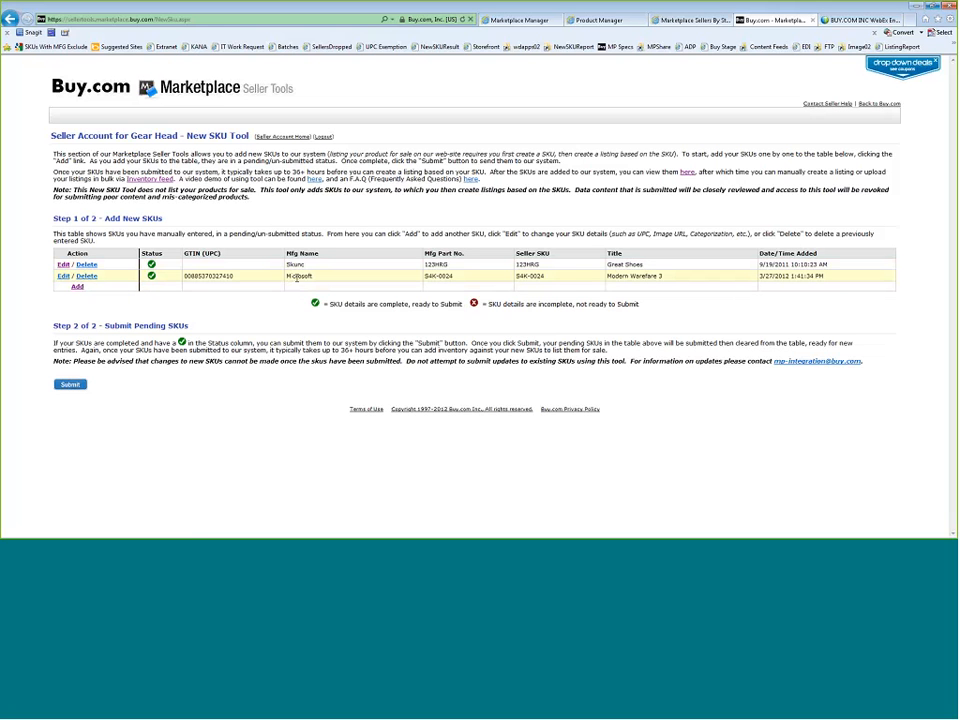
pyautogui.click(85, 277)
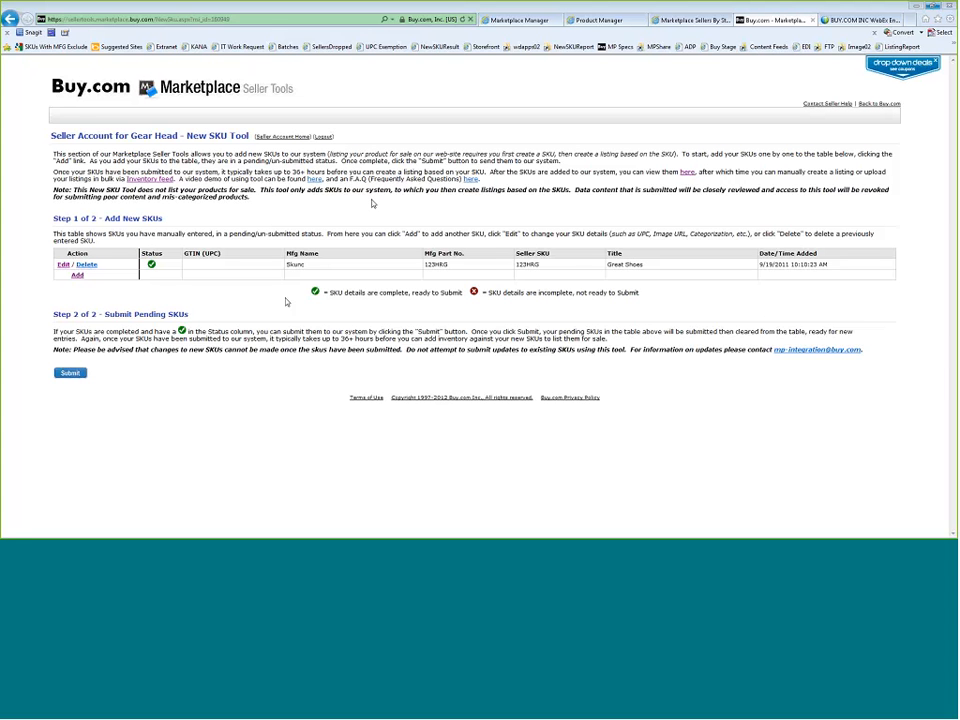
# Add a new SKU and choose Games as its department
pyautogui.click(77, 277)
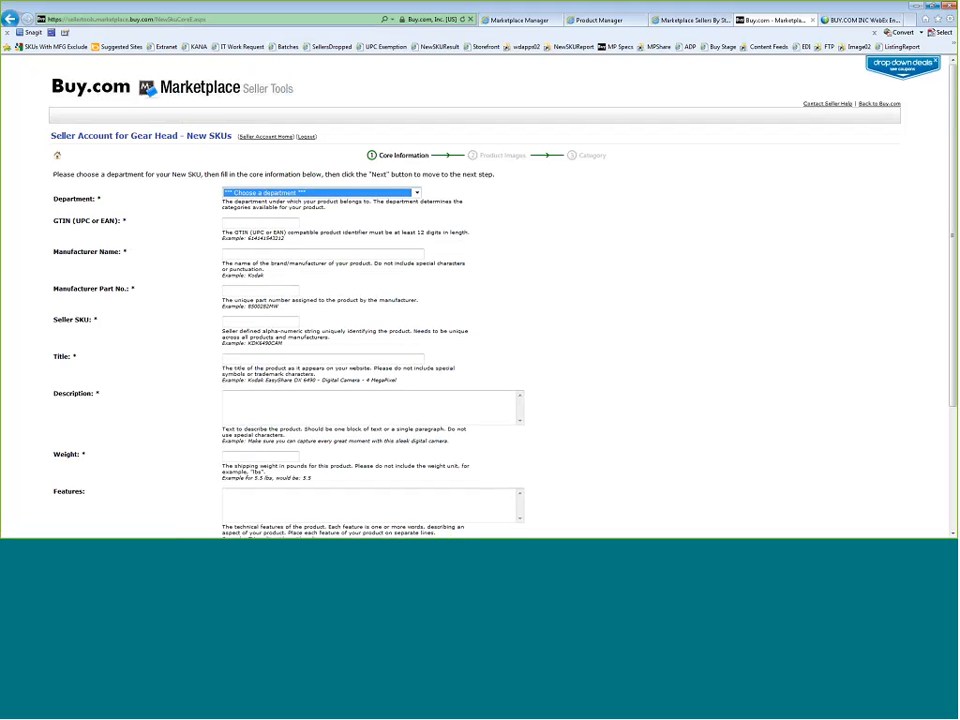
pyautogui.click(417, 193)
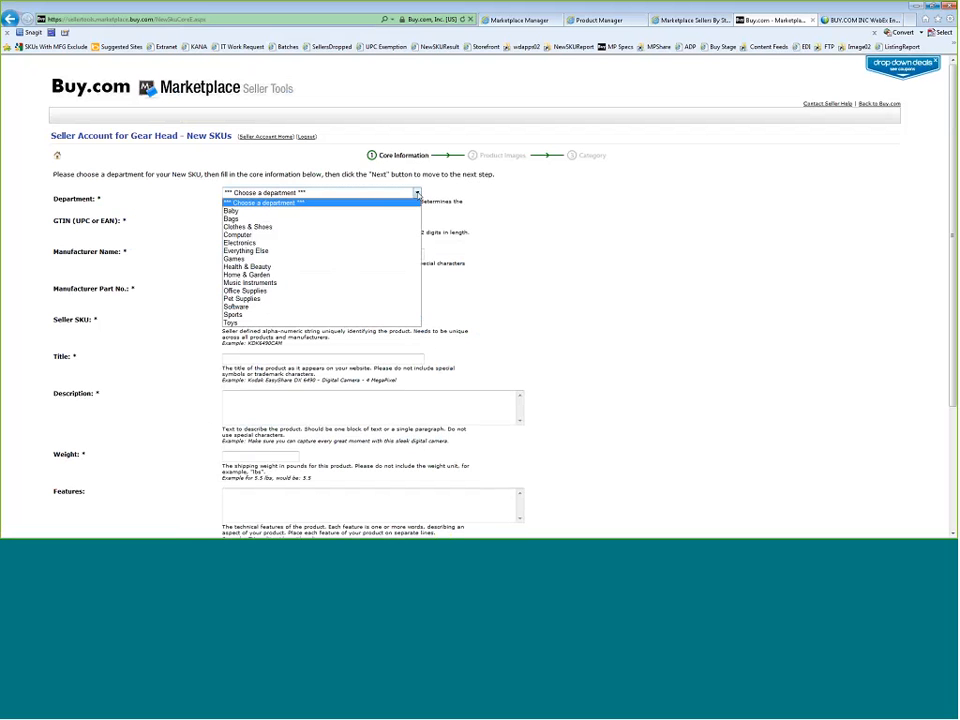
pyautogui.click(275, 255)
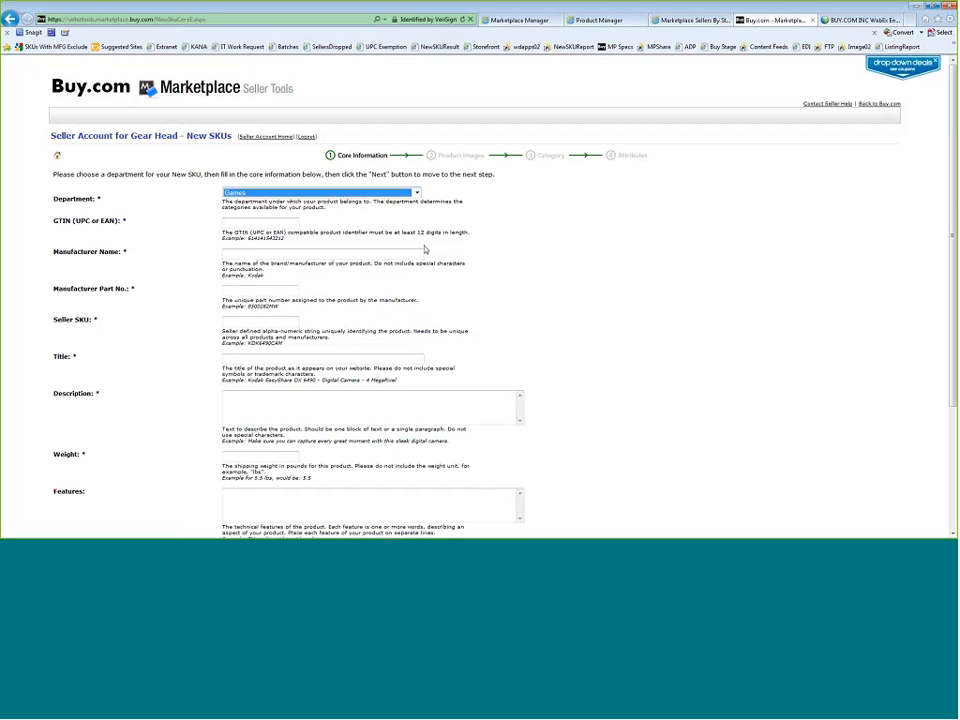
pyautogui.click(56, 231)
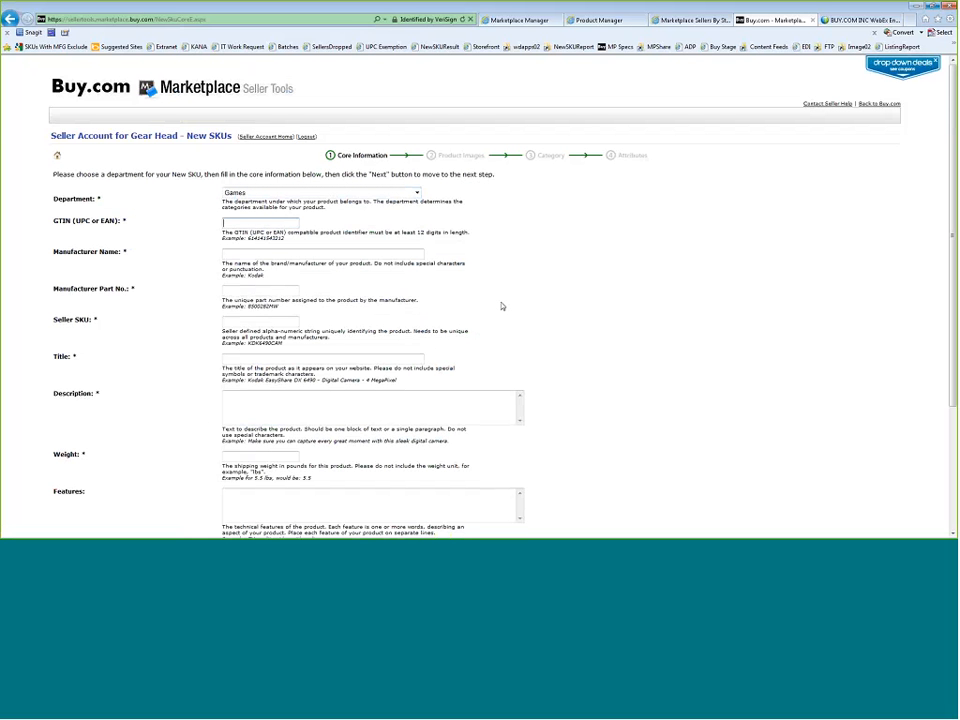
pyautogui.click(85, 228)
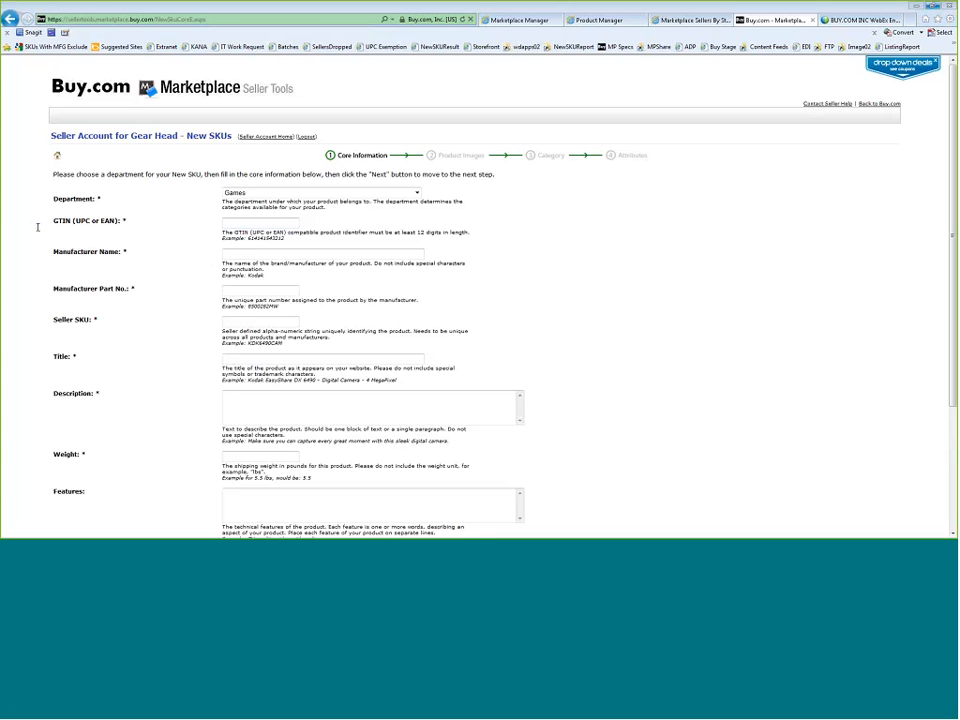
pyautogui.click(263, 224)
pyautogui.hotkey('ctrl', 'v')
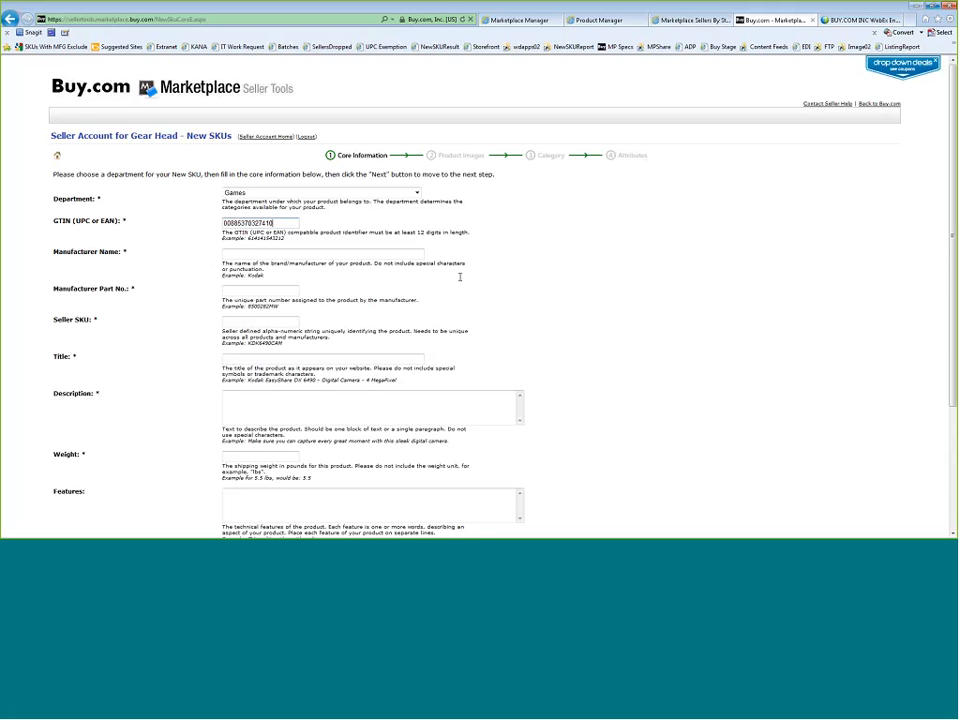
pyautogui.click(240, 254)
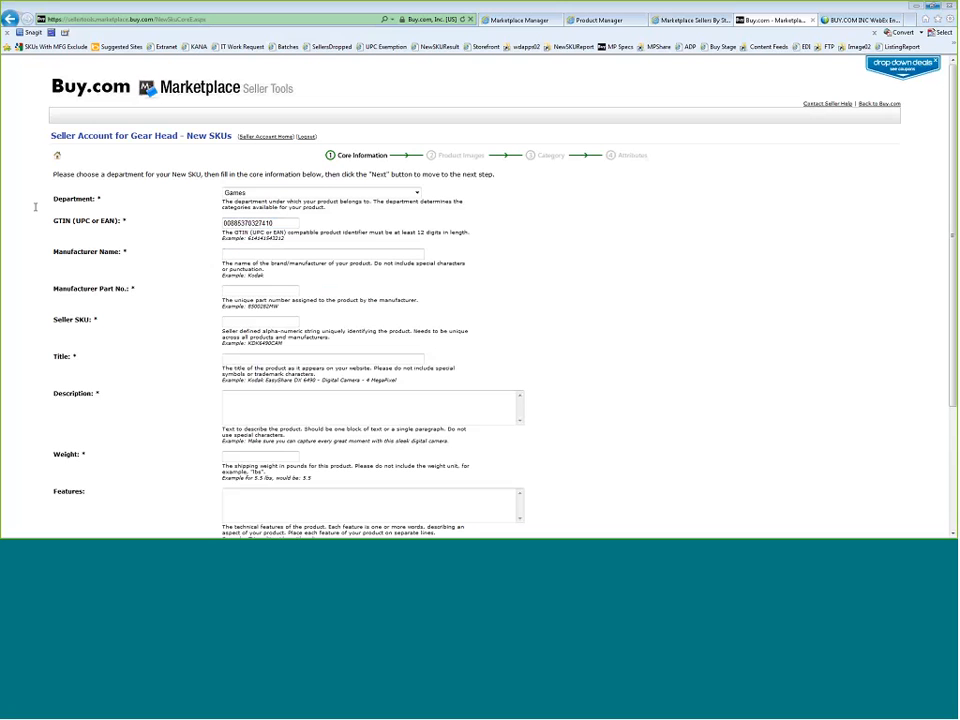
pyautogui.click(248, 257)
pyautogui.write('Microsoft')
pyautogui.press('Tab')
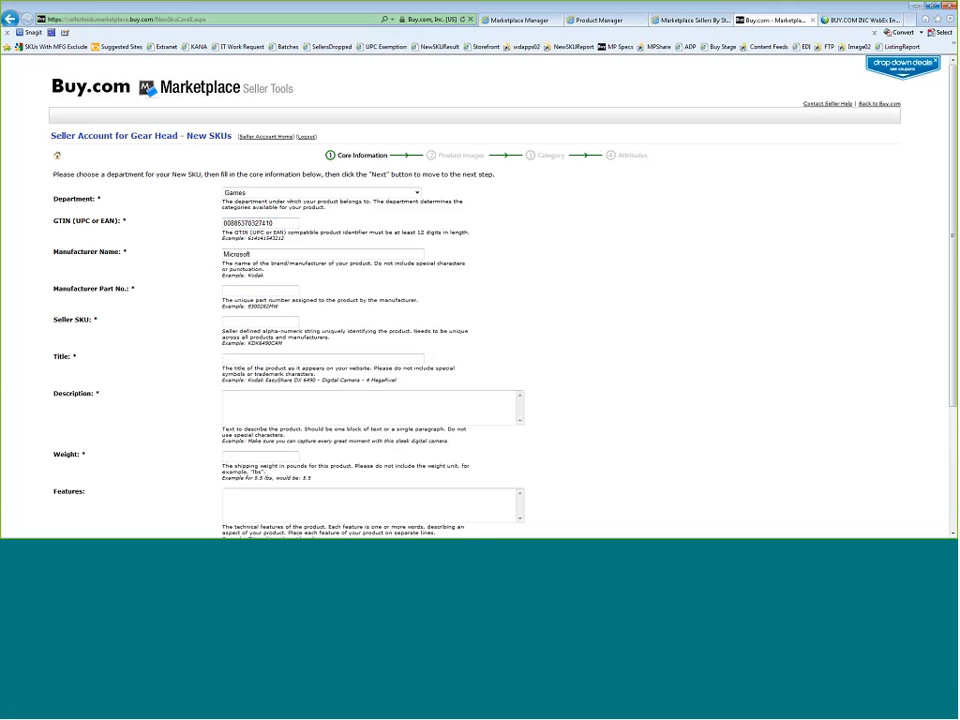
# Set both the manufacturer part number and the seller SKU to S4K-0024
pyautogui.write('S4K-0024')
pyautogui.press('Tab')
pyautogui.hotkey('shift', 'Tab')
pyautogui.press('Tab')
pyautogui.tripleClick(255, 291)
pyautogui.write('S4K-0024')
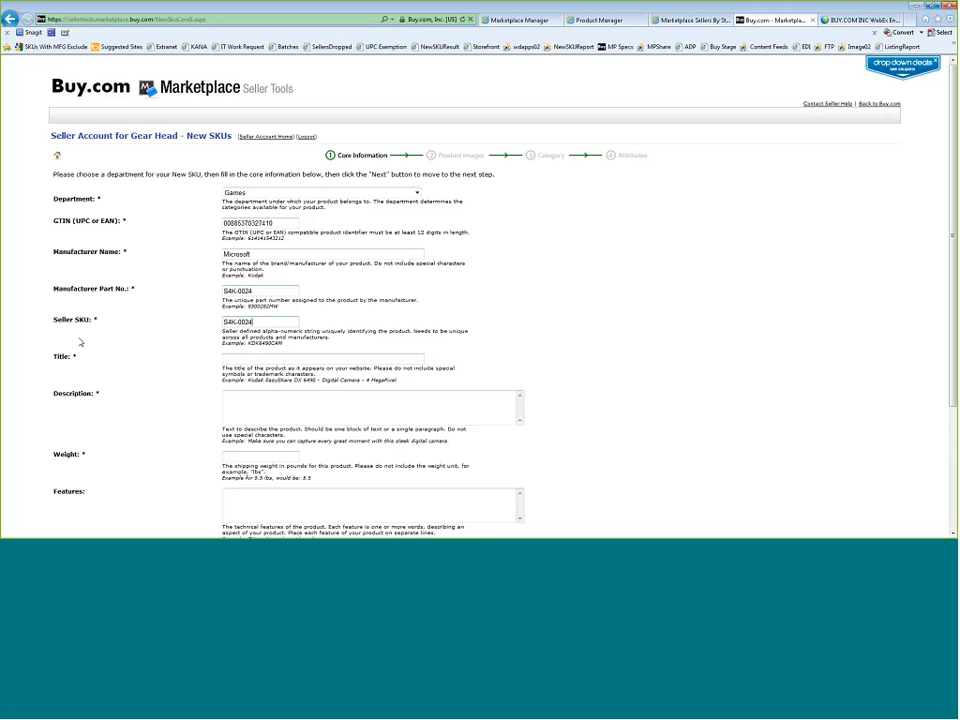
# Title the product "Modern Warefare 3" and paste the Limited Edition Xbox 360 bundle text as its description, checking it through
pyautogui.click(345, 359)
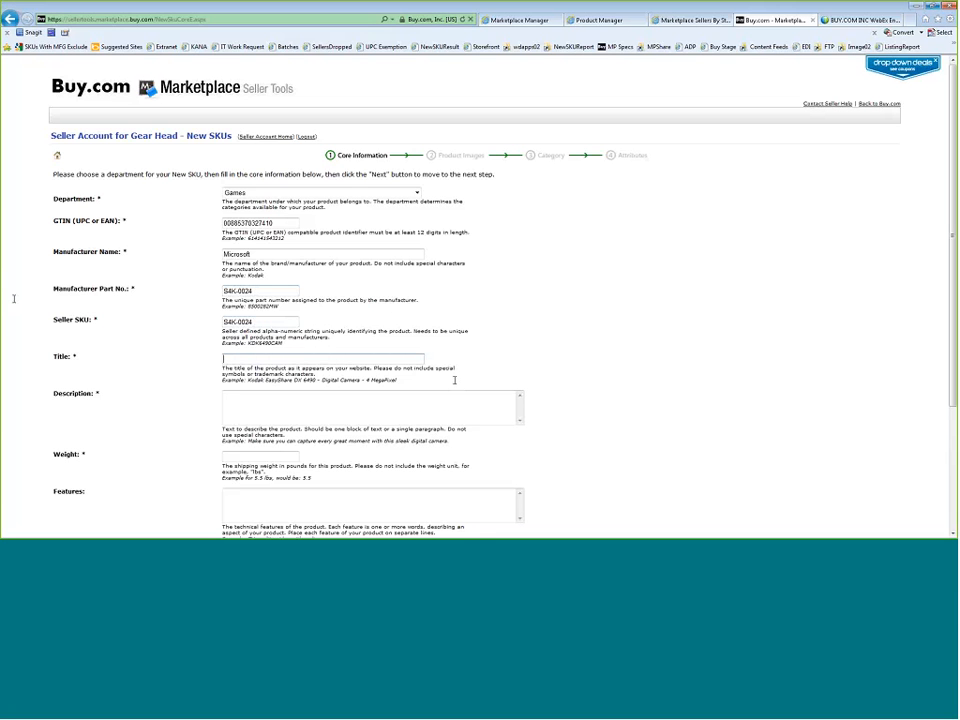
pyautogui.write('Modern Warefare 3')
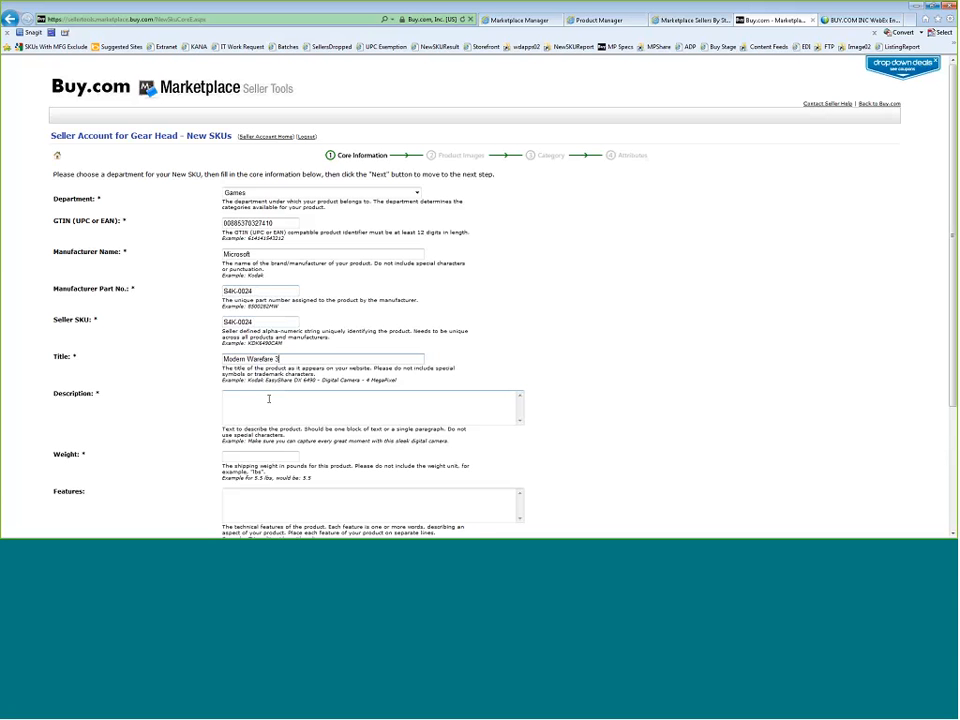
pyautogui.click(268, 398)
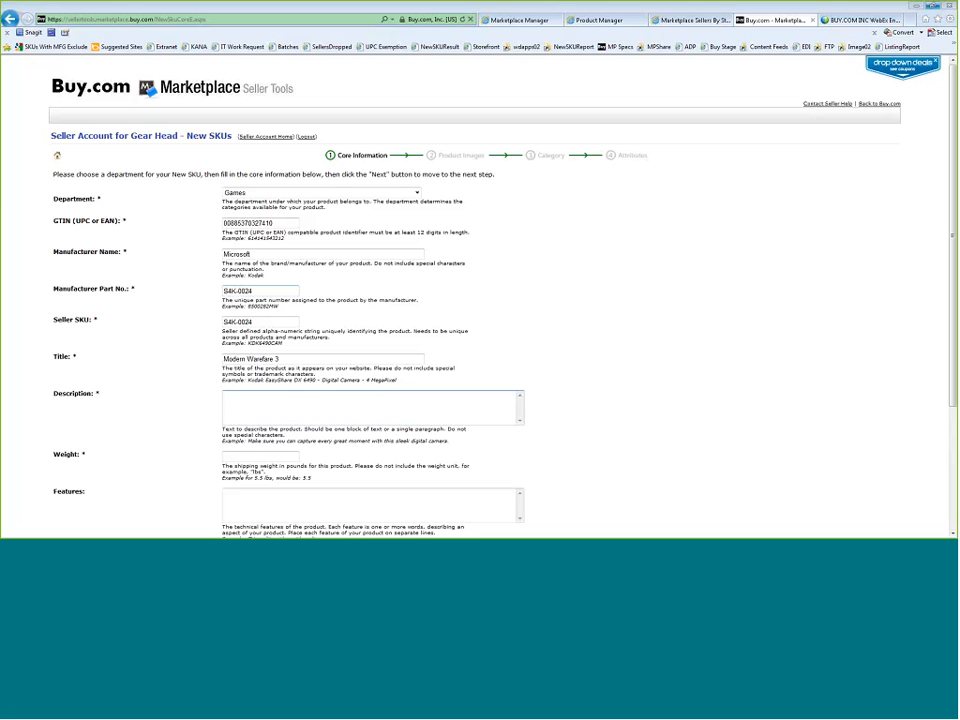
pyautogui.hotkey('ctrl', 'v')
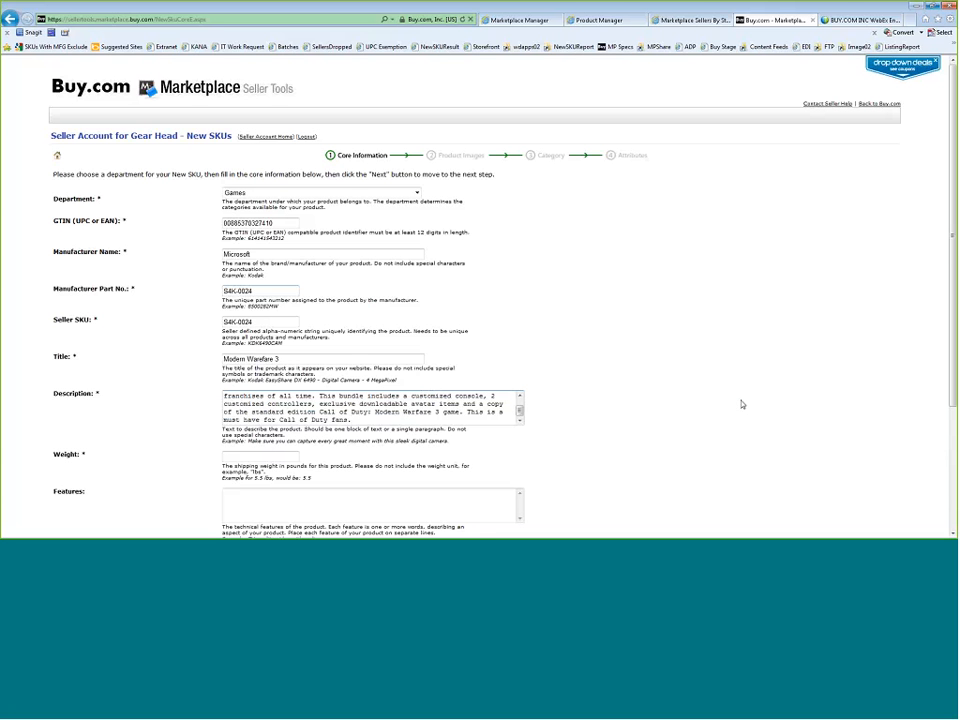
pyautogui.scroll(-2, 741, 404)
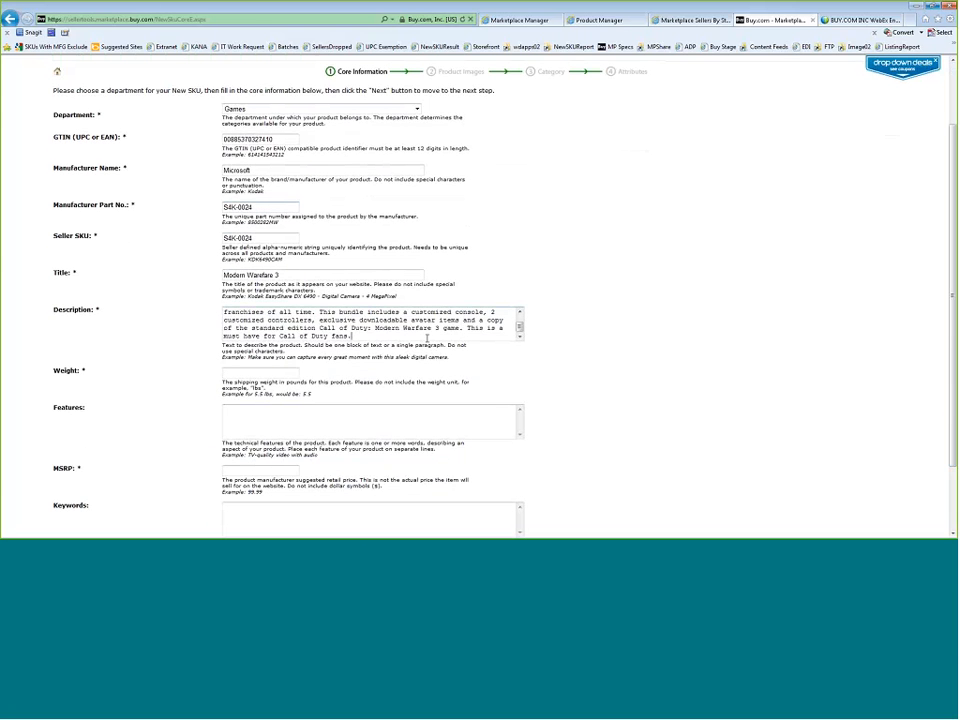
pyautogui.scroll(1, 420, 332)
pyautogui.scroll(1, 414, 331)
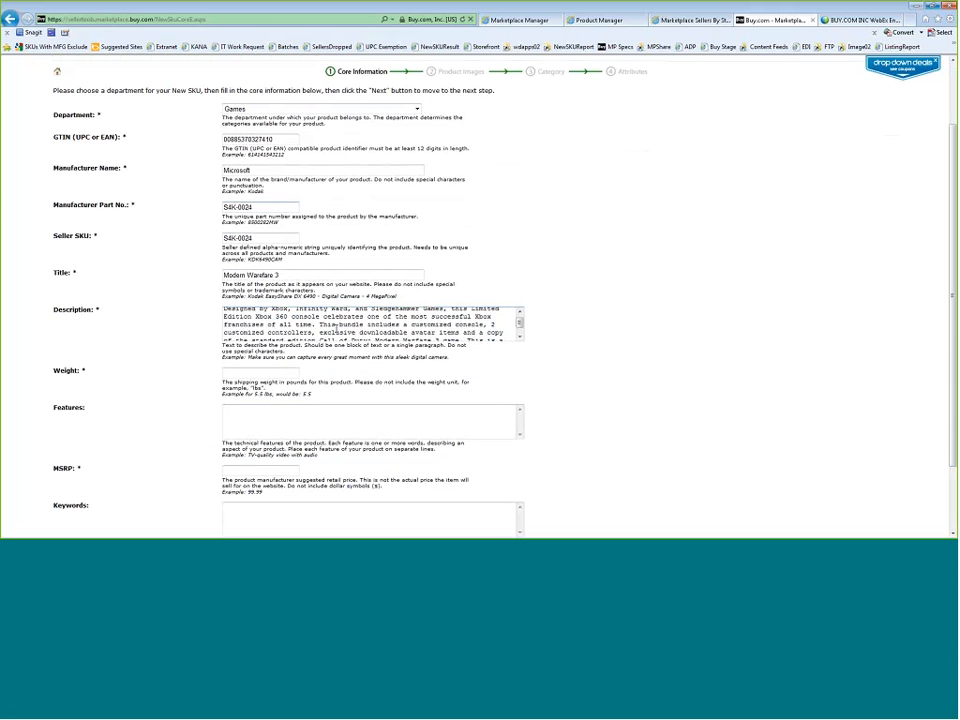
pyautogui.scroll(1, 336, 326)
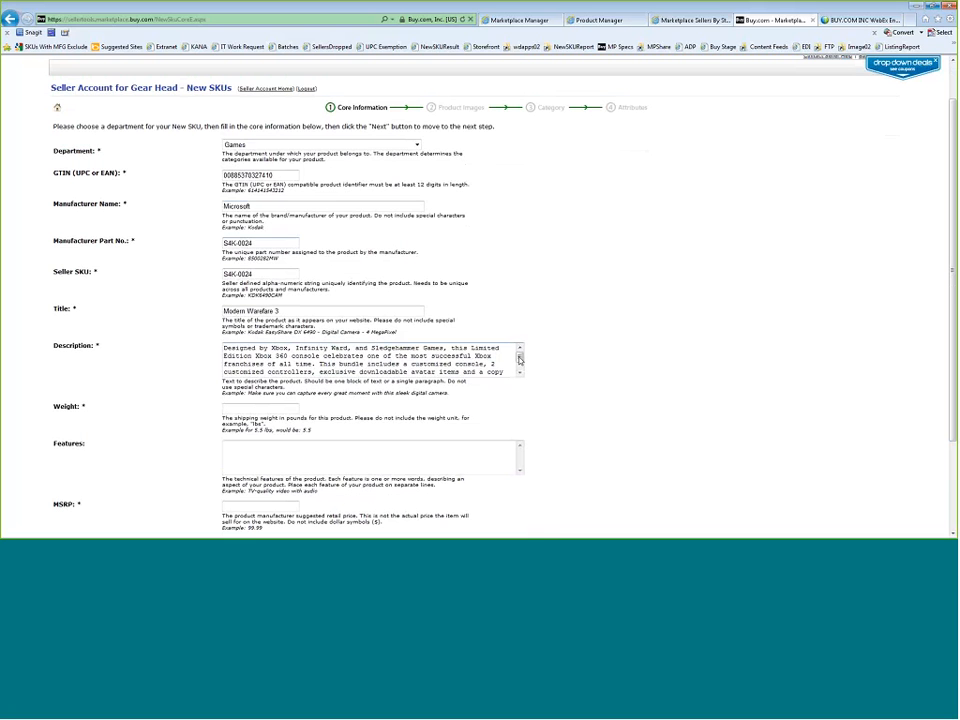
pyautogui.moveTo(519, 360); pyautogui.dragTo(520, 370)
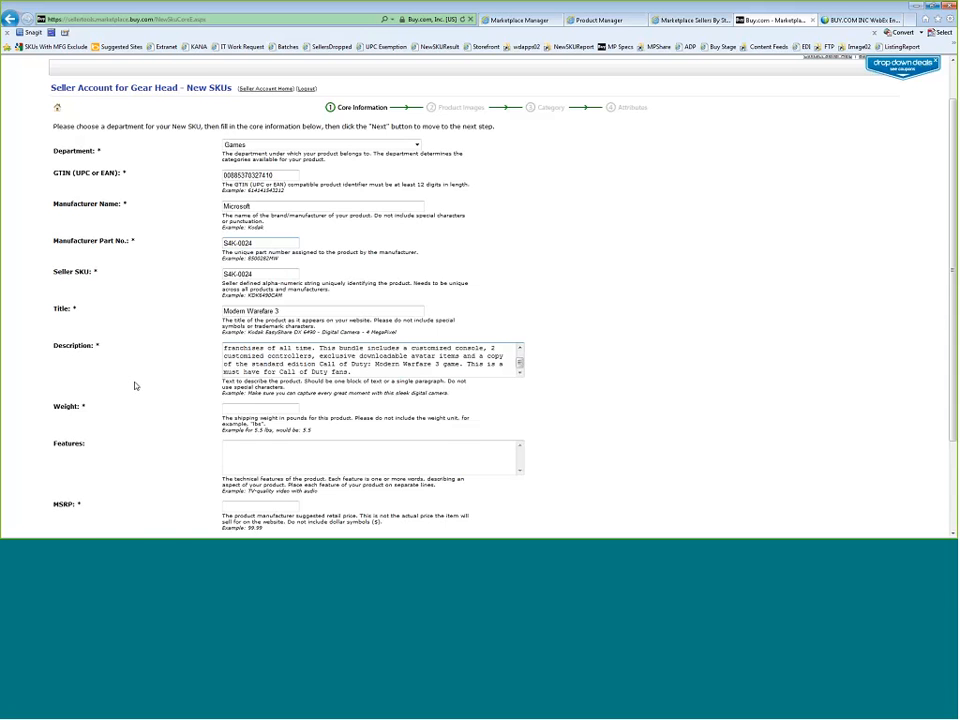
# Set the shipping weight to 1 pound and go to the empty Features field
pyautogui.scroll(-2, 135, 385)
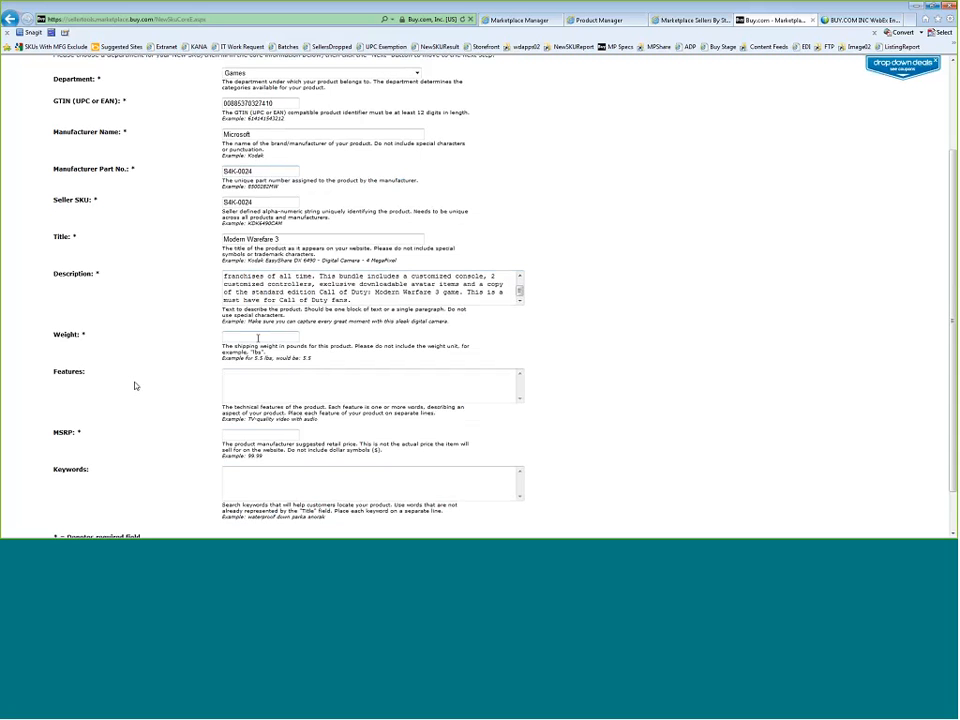
pyautogui.press('Tab')
pyautogui.write('1')
pyautogui.click(253, 385)
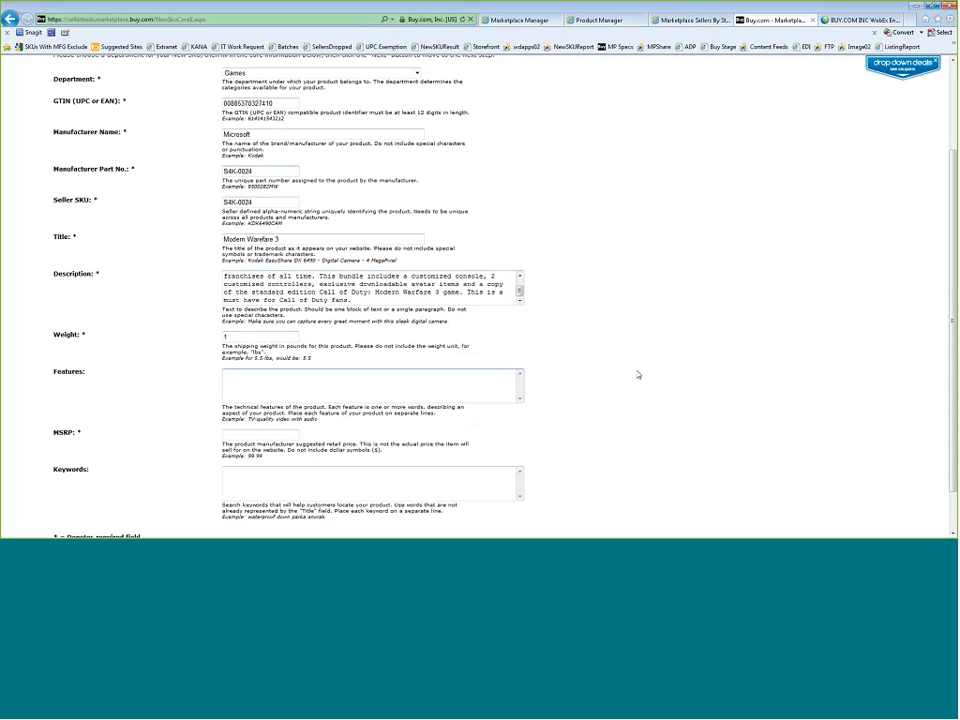
# Open buy.com in a new browser tab and bring up the Battlefield 3 product page
pyautogui.click(913, 22)
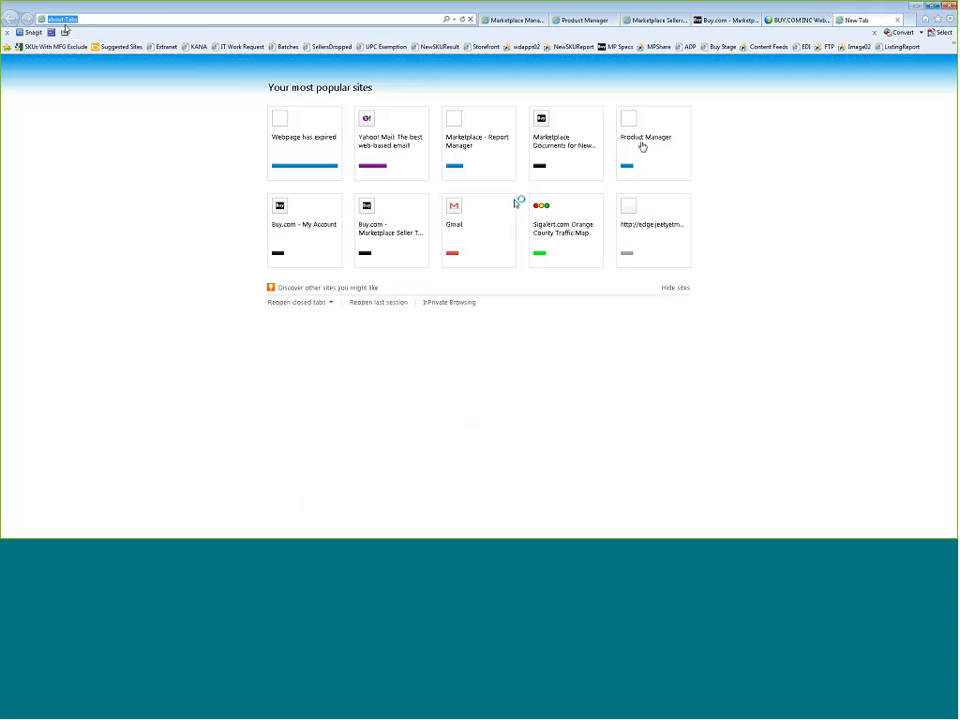
pyautogui.write('buy.co')
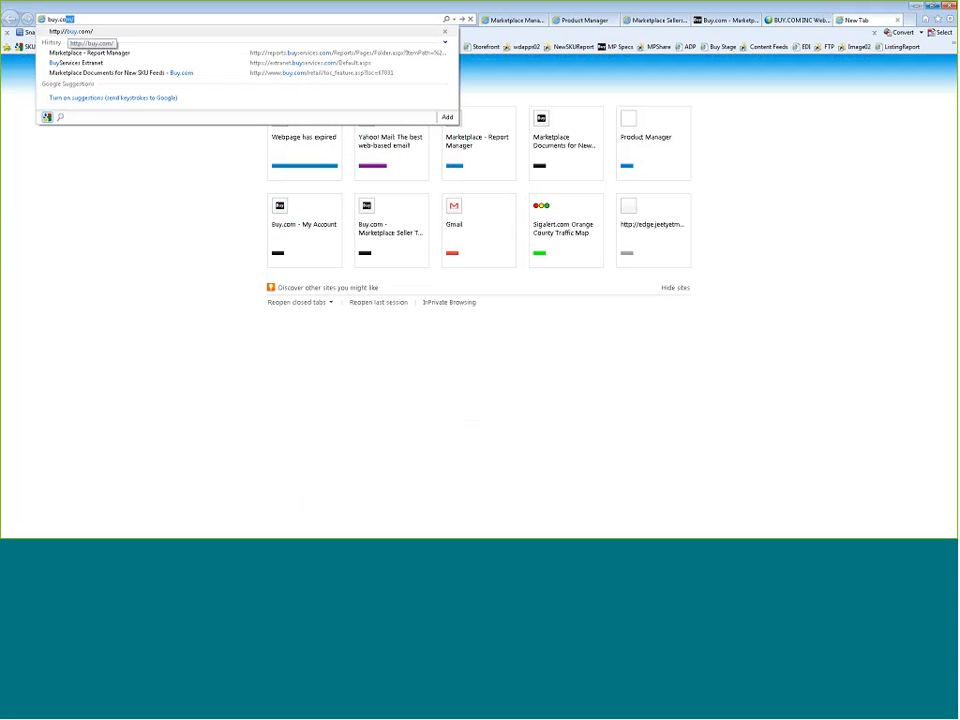
pyautogui.click(72, 32)
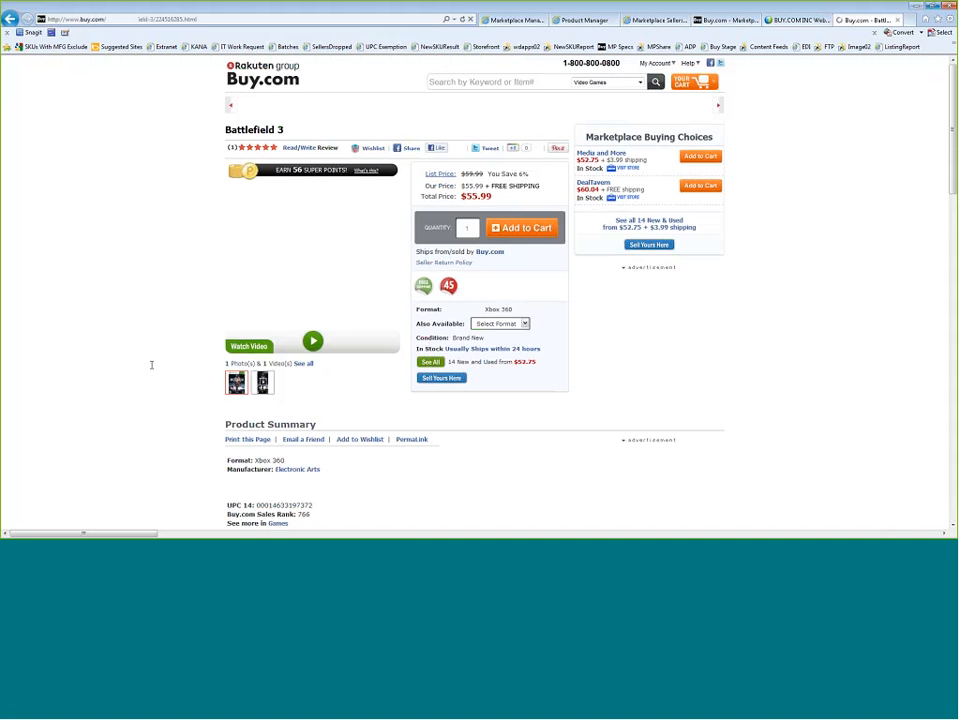
# Examine the Battlefield 3 page for how the product summary, description, feature bullets and attributes are presented
pyautogui.scroll(-1, 151, 365)
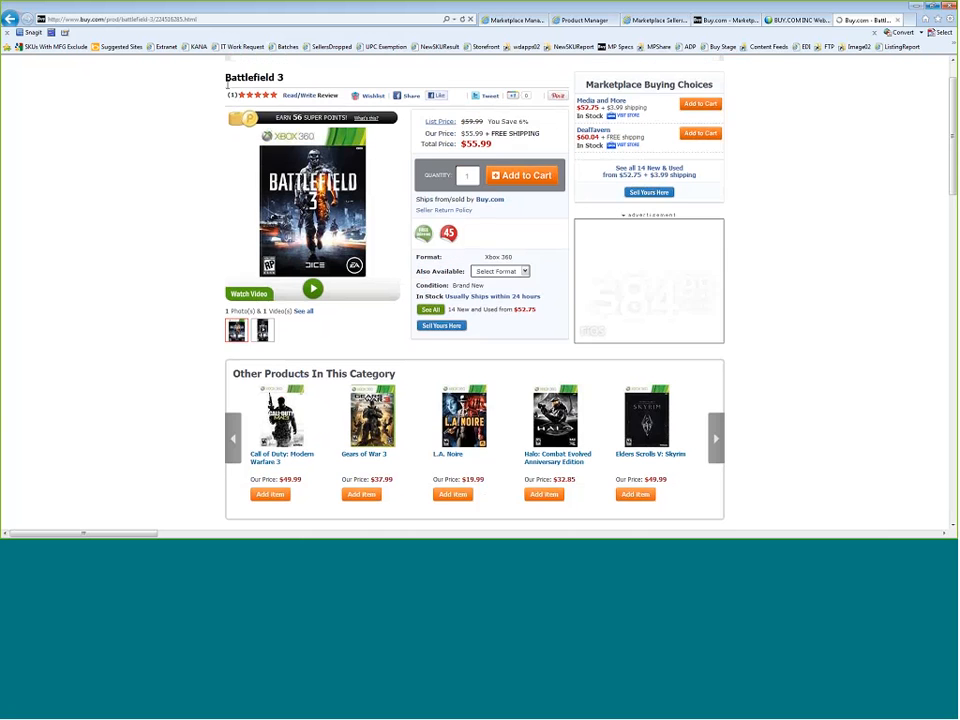
pyautogui.scroll(-2, 203, 233)
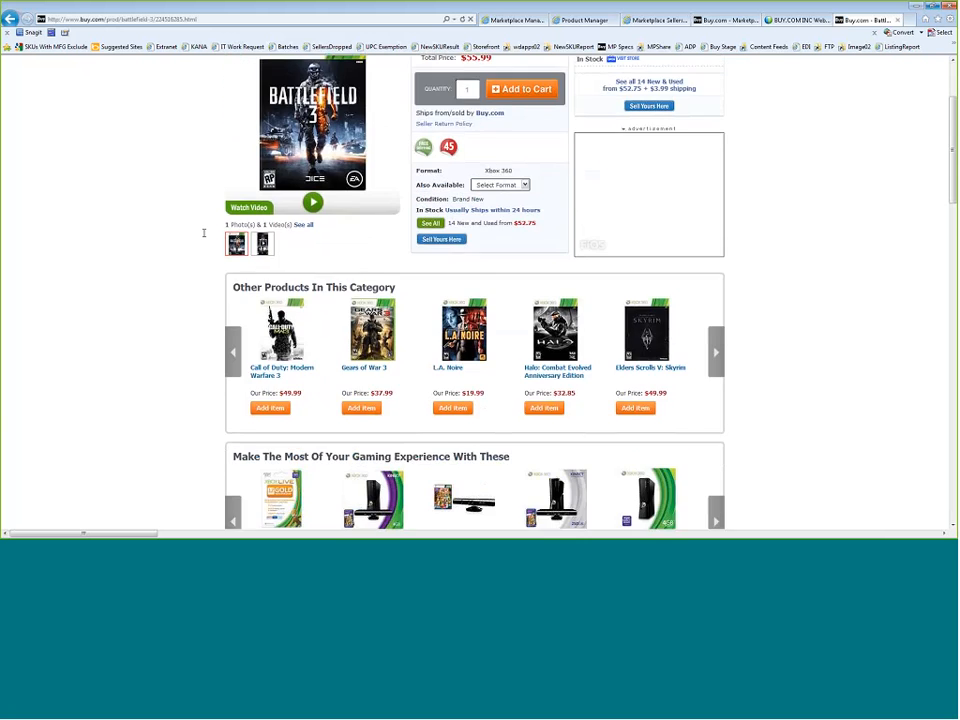
pyautogui.scroll(-12, 203, 233)
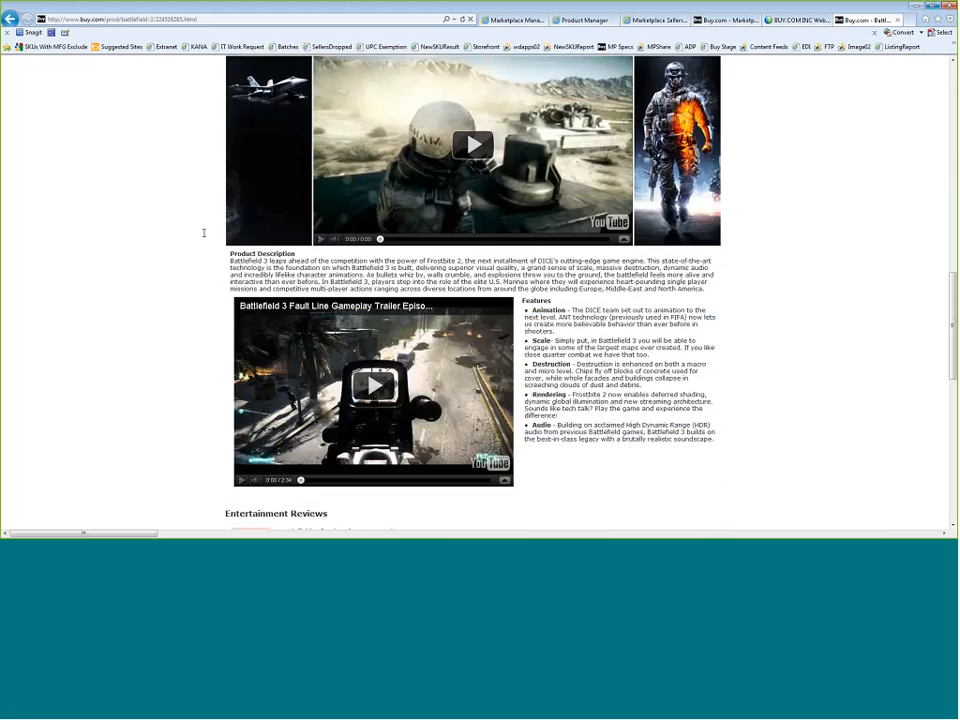
pyautogui.scroll(2, 210, 232)
pyautogui.scroll(-1, 230, 228)
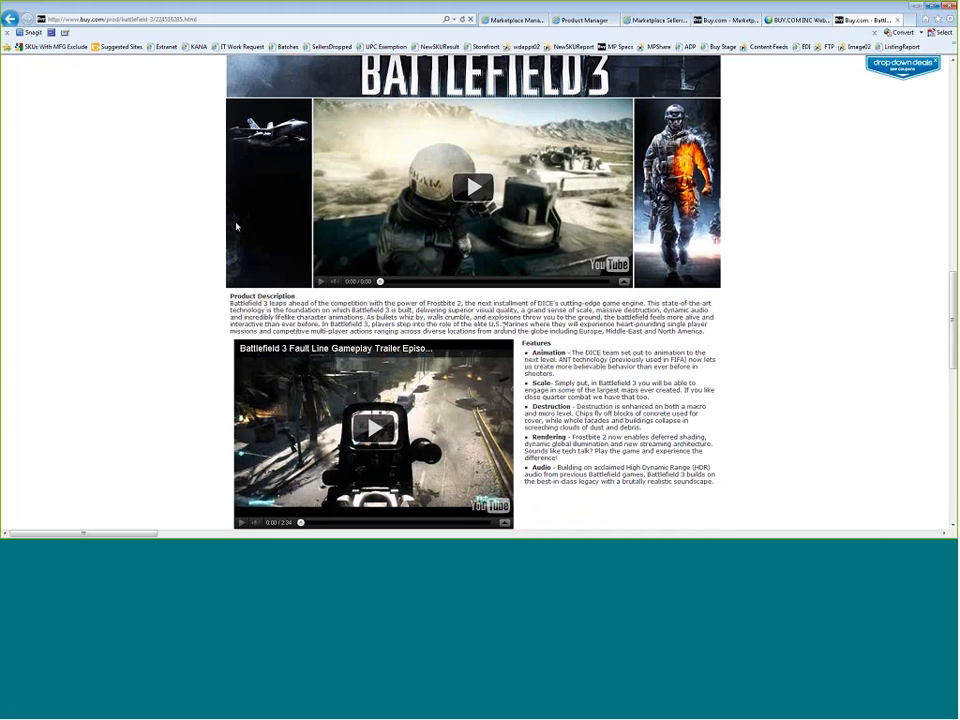
pyautogui.scroll(-4, 548, 262)
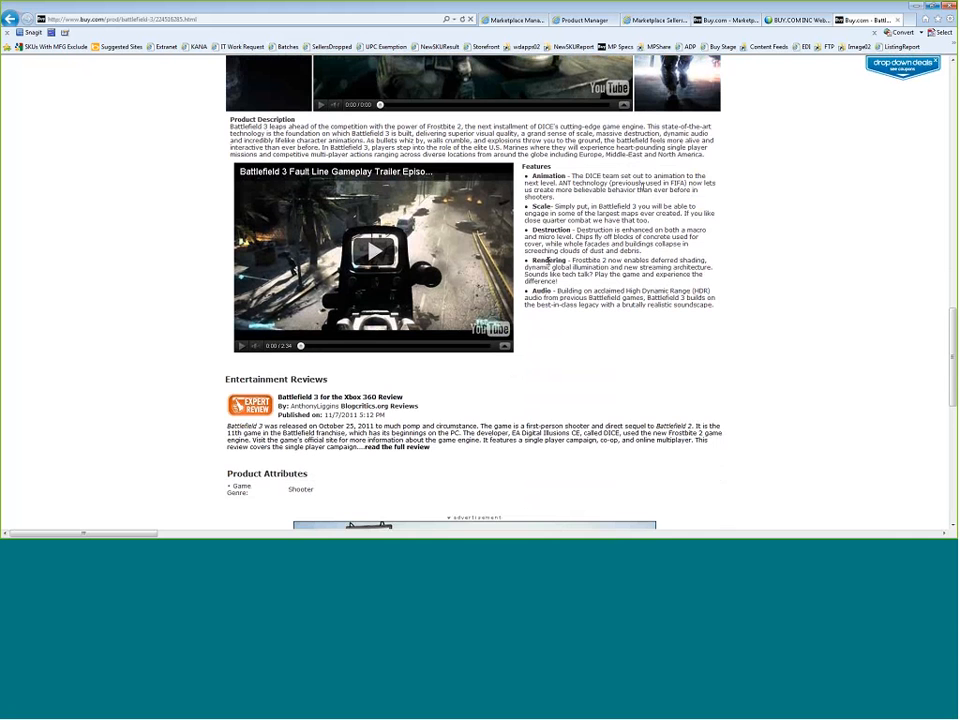
pyautogui.scroll(3, 548, 261)
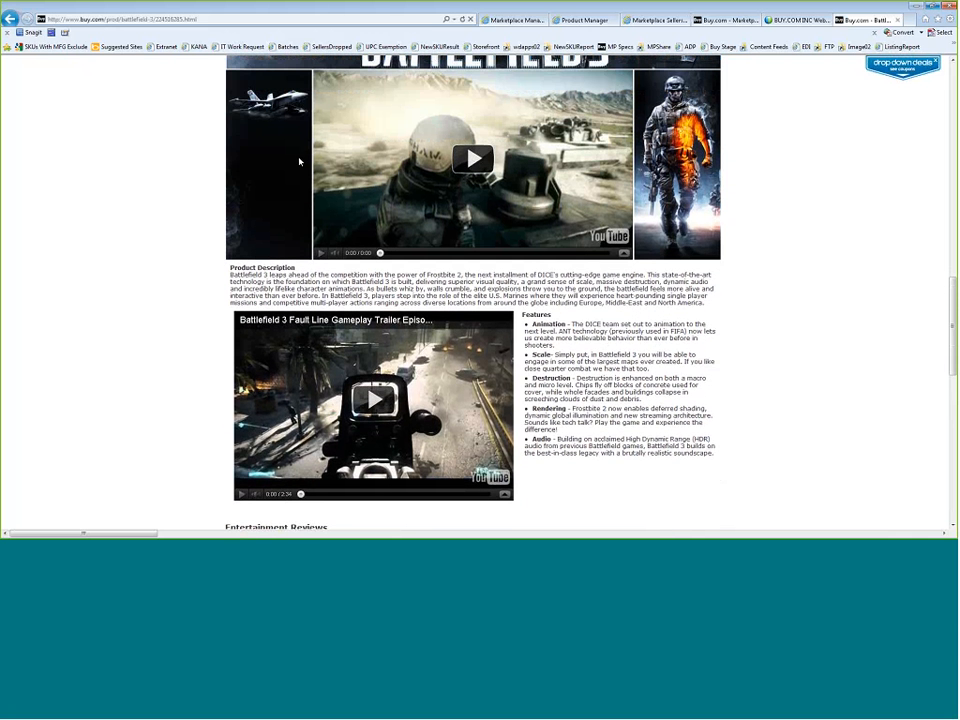
pyautogui.scroll(4, 791, 300)
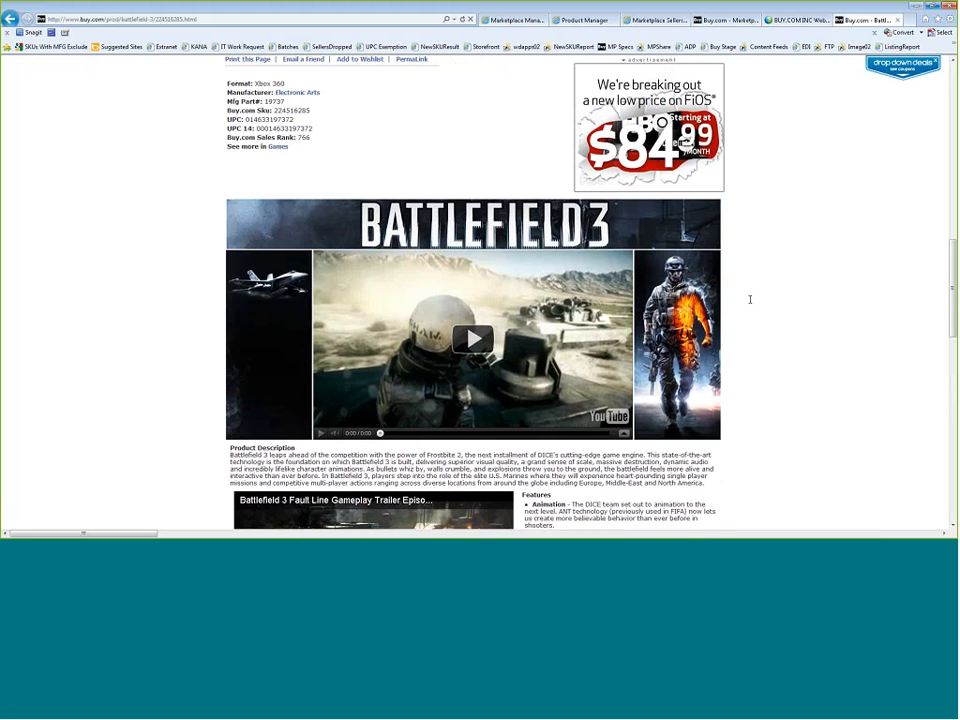
pyautogui.scroll(3, 750, 299)
pyautogui.scroll(-6, 750, 299)
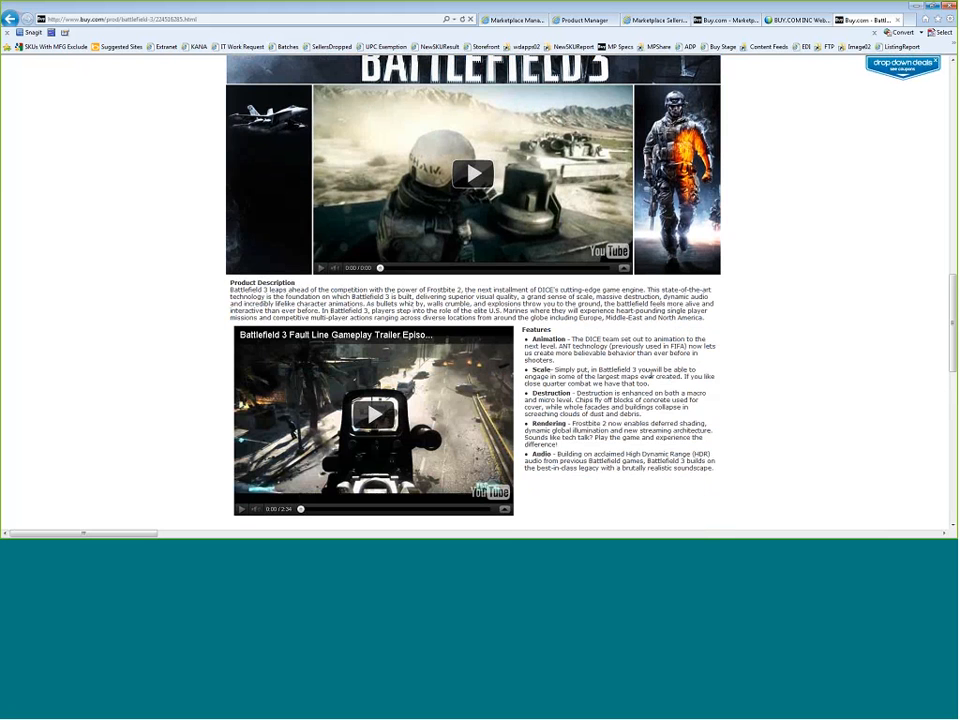
pyautogui.scroll(1, 651, 375)
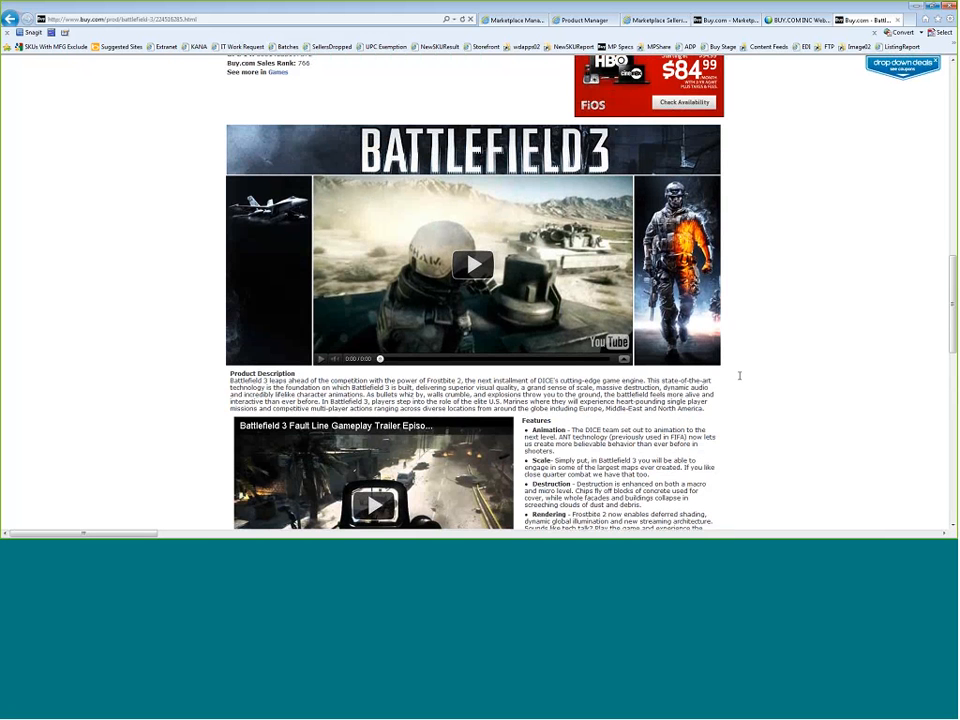
pyautogui.scroll(1, 740, 376)
pyautogui.scroll(-2, 741, 368)
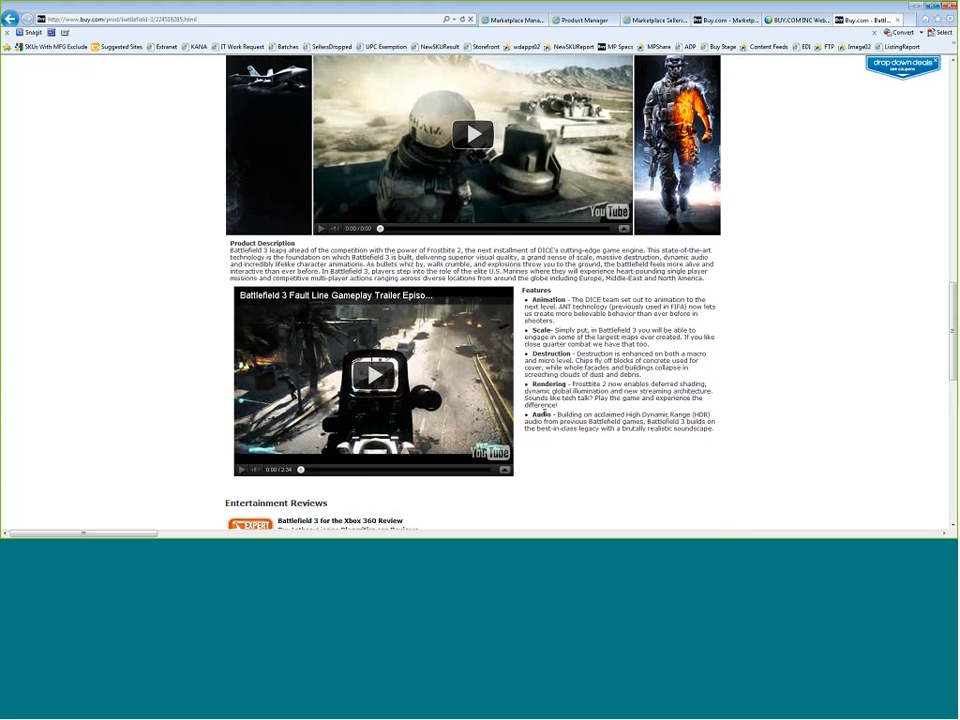
pyautogui.scroll(-2, 641, 398)
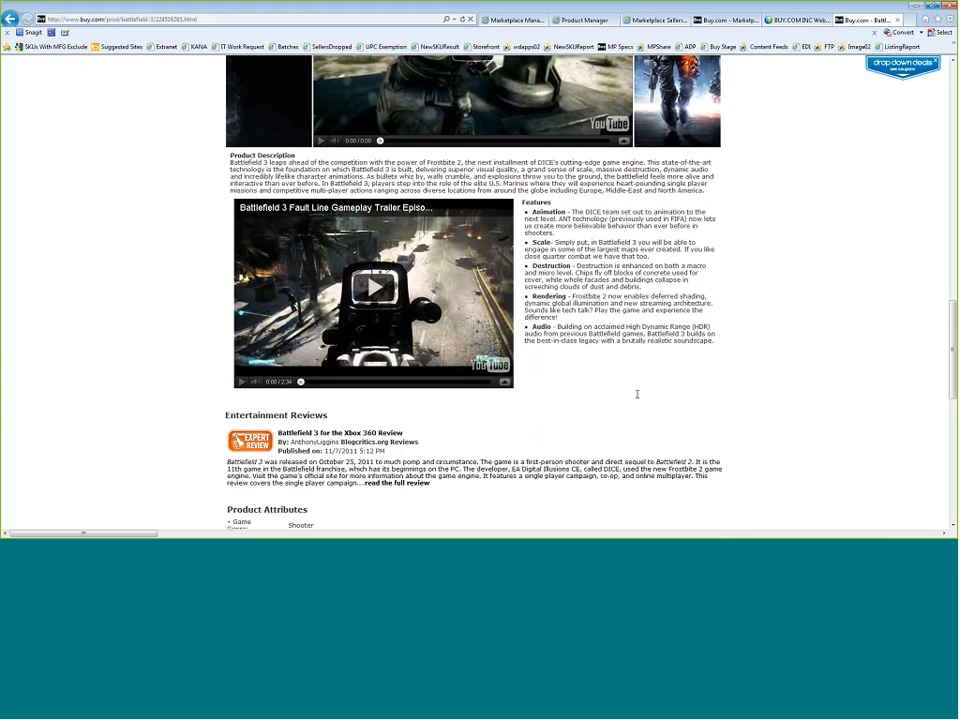
# Return to the new SKU form and list the features "This is a really great product", "It's really fun!" and "Get it now!" on separate lines
pyautogui.scroll(-2, 637, 394)
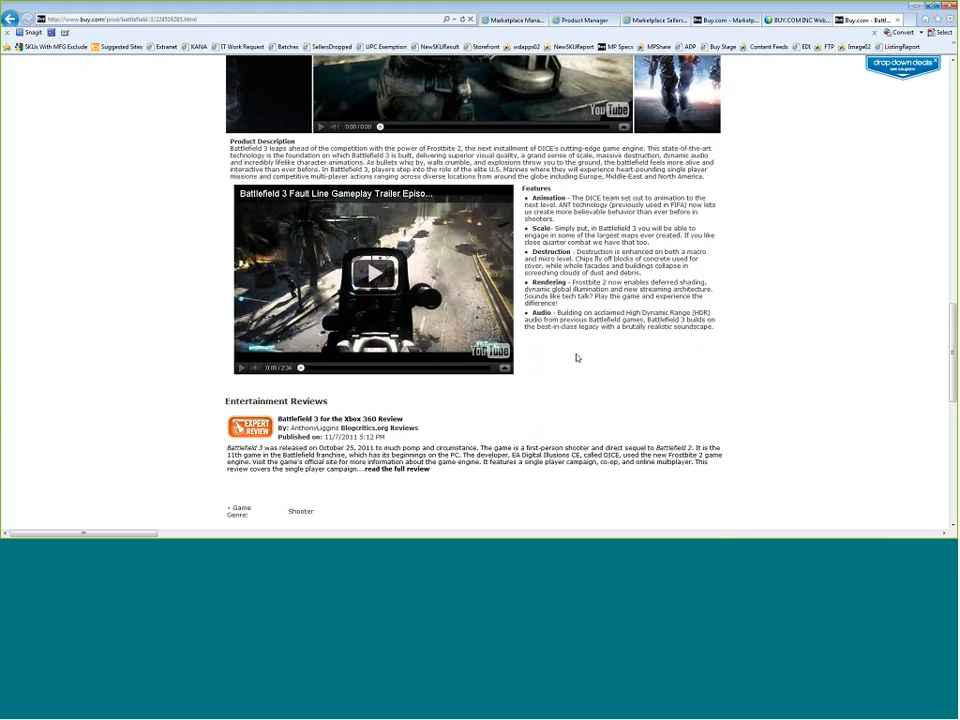
pyautogui.scroll(4, 577, 355)
pyautogui.scroll(6, 577, 355)
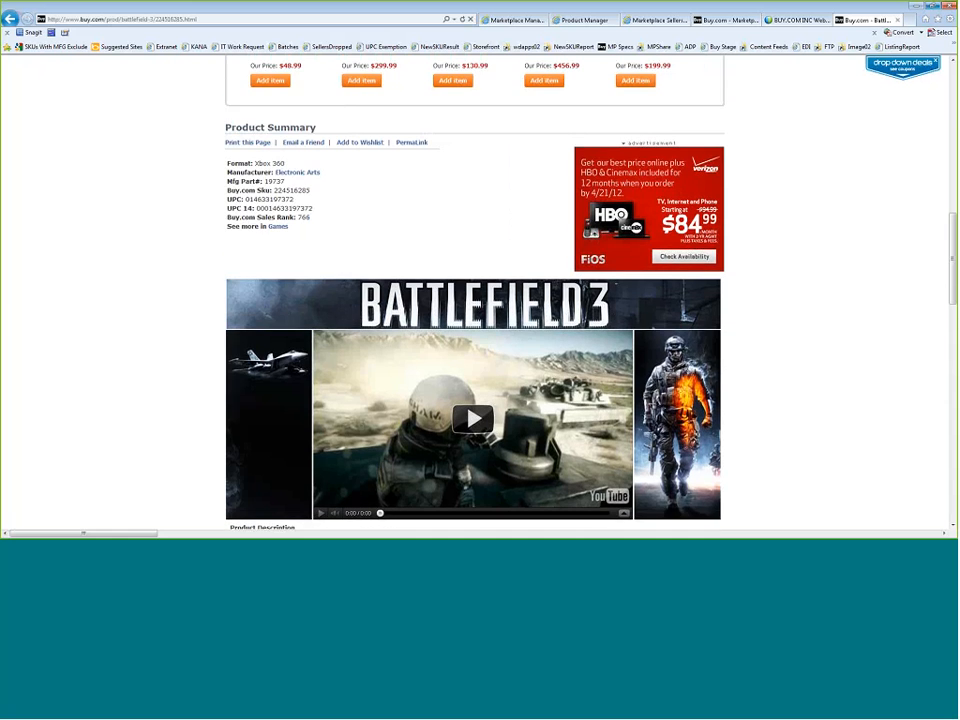
pyautogui.click(709, 22)
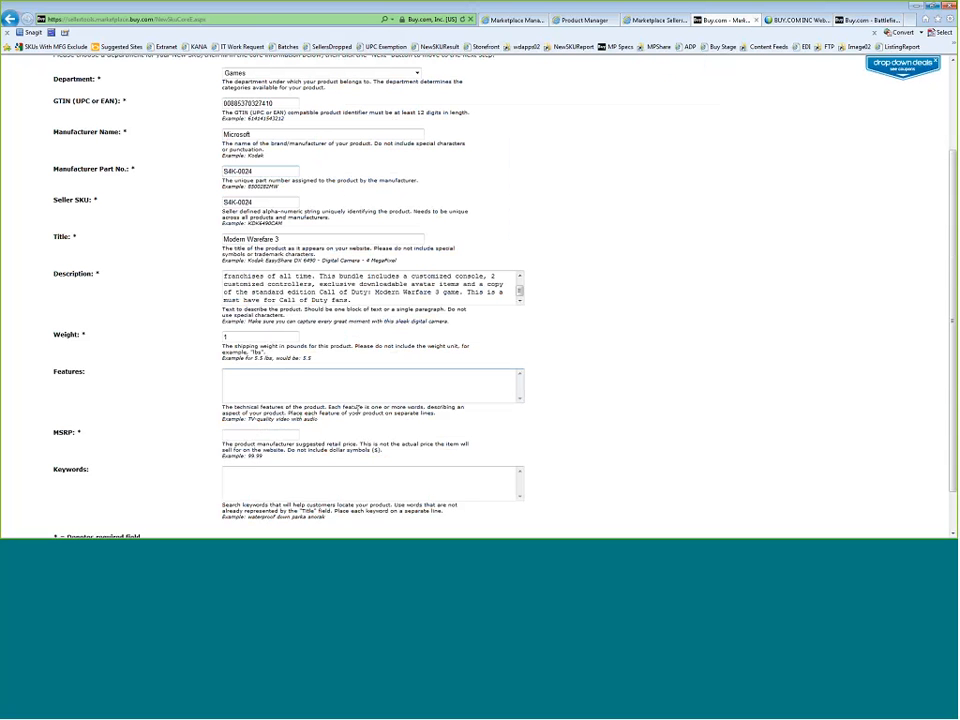
pyautogui.write('This is a really great product')
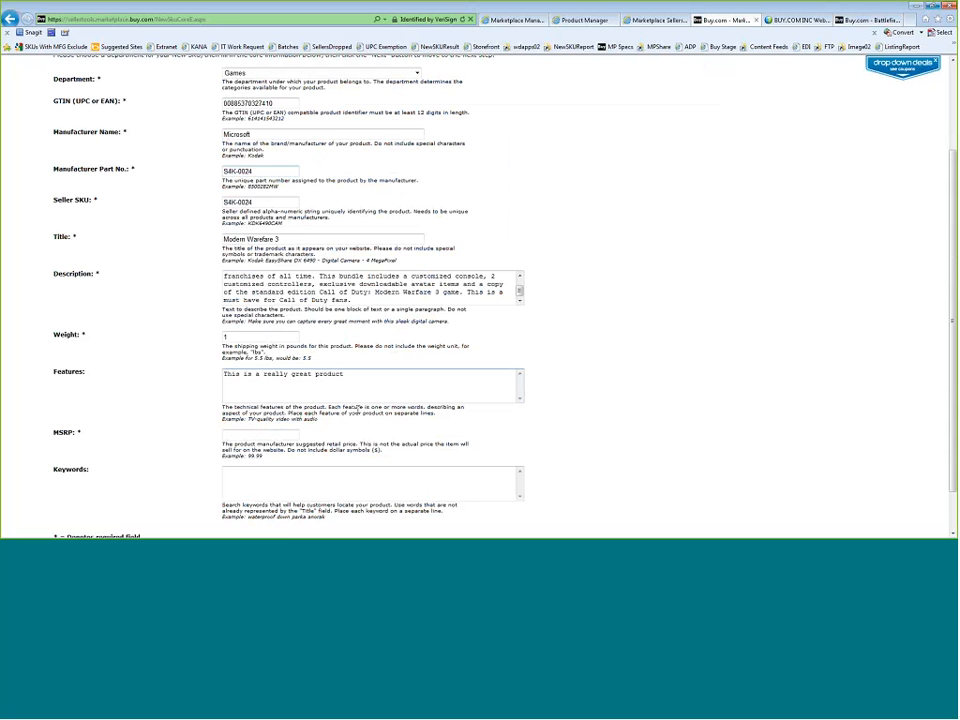
pyautogui.press('Return')
pyautogui.write("It's really fun!")
pyautogui.press('Return')
pyautogui.write('Get it now!')
# Check how the list price and selling price are shown on the Battlefield 3 product page as a reference for the MSRP
pyautogui.scroll(-1, 124, 348)
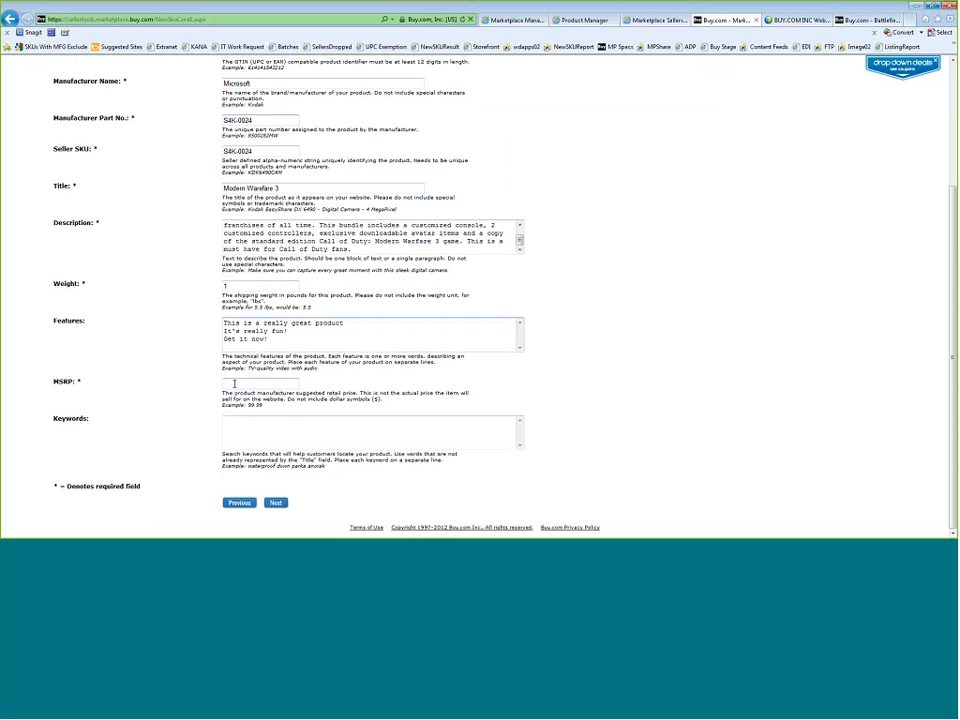
pyautogui.click(234, 384)
pyautogui.click(866, 20)
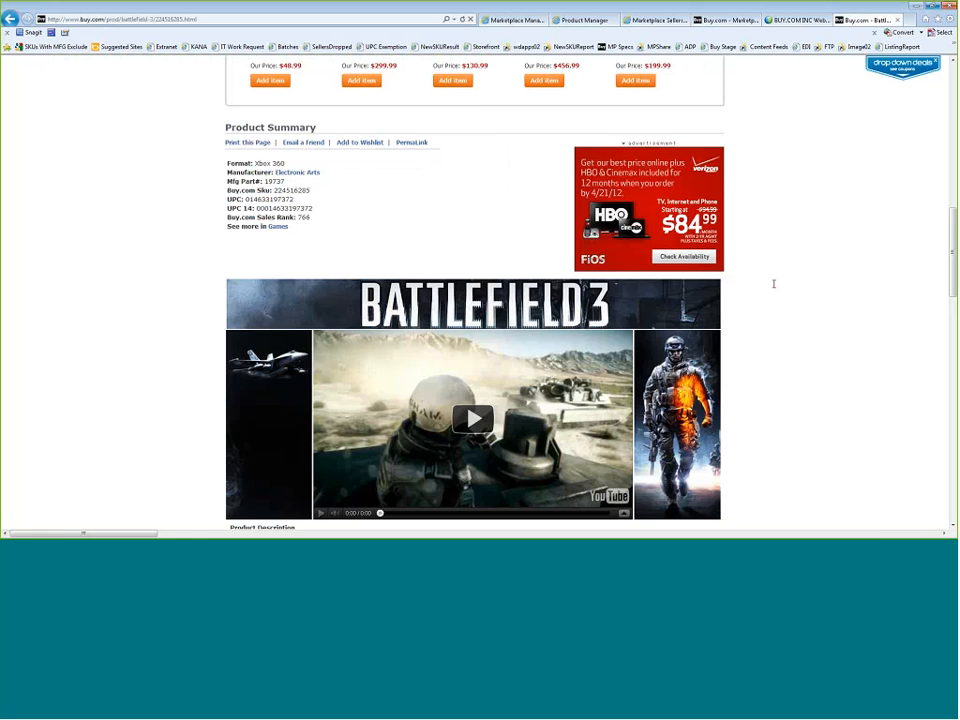
pyautogui.scroll(10, 773, 284)
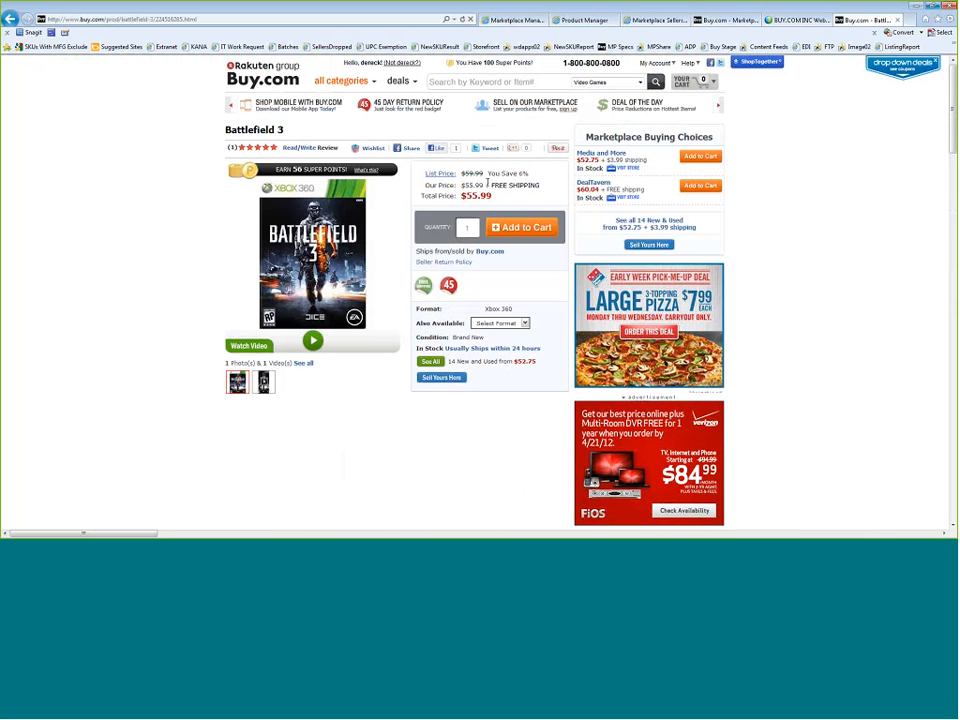
pyautogui.moveTo(485, 174); pyautogui.dragTo(472, 177)
pyautogui.click(477, 185)
# Go back to the new SKU form and set the MSRP to 59.99, leaving the cursor in the empty Keywords field
pyautogui.hotkey('ctrl', 'shift', 'Tab')
pyautogui.hotkey('ctrl', 'shift', 'Tab')
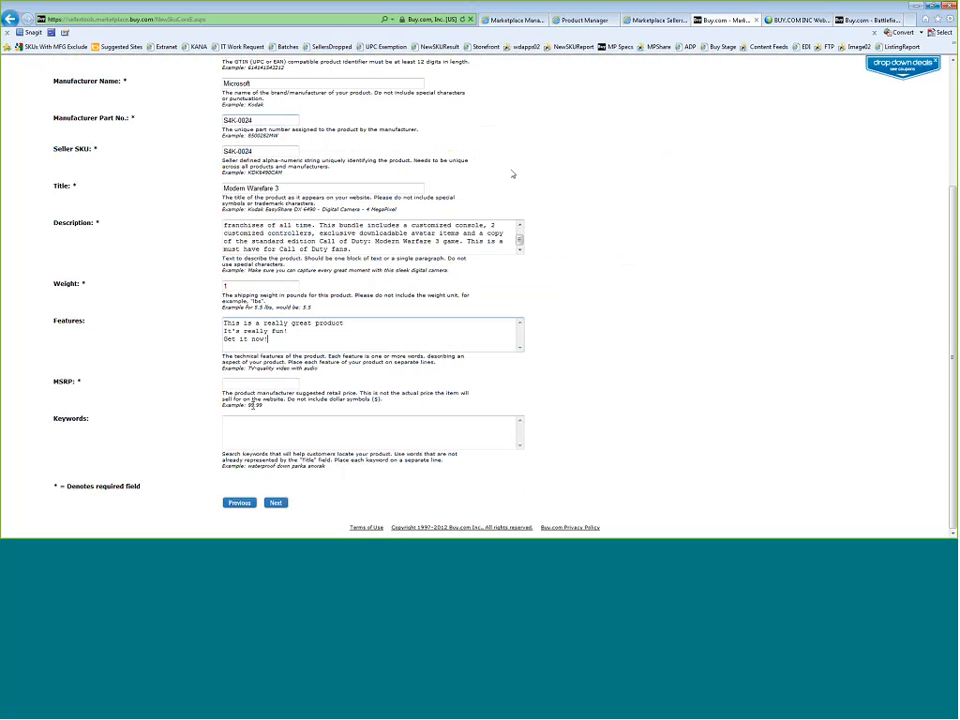
pyautogui.click(246, 383)
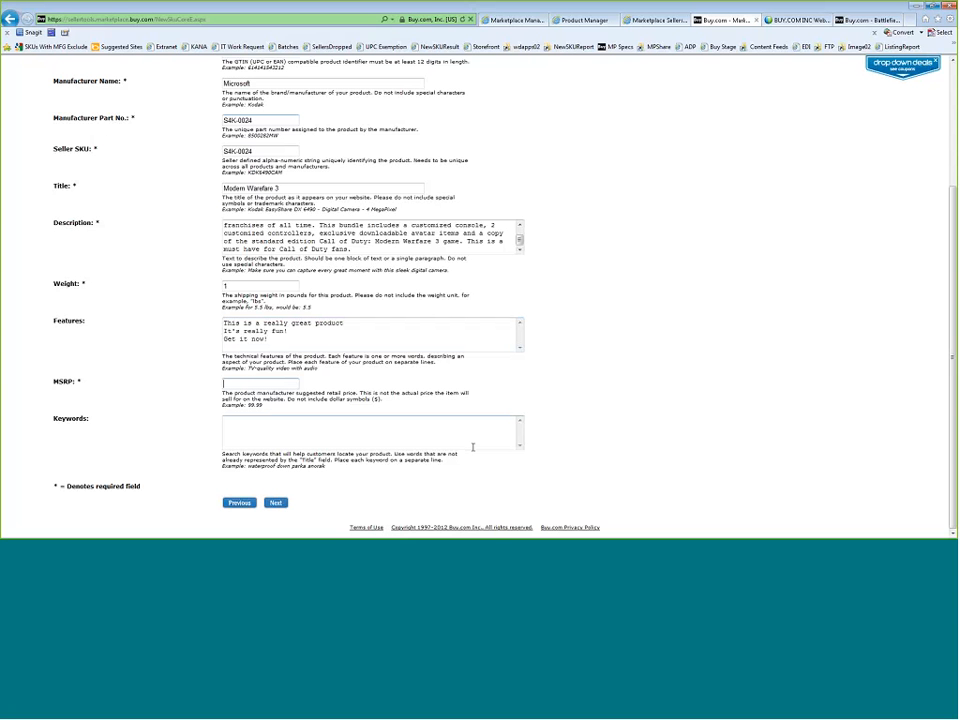
pyautogui.write('59.99')
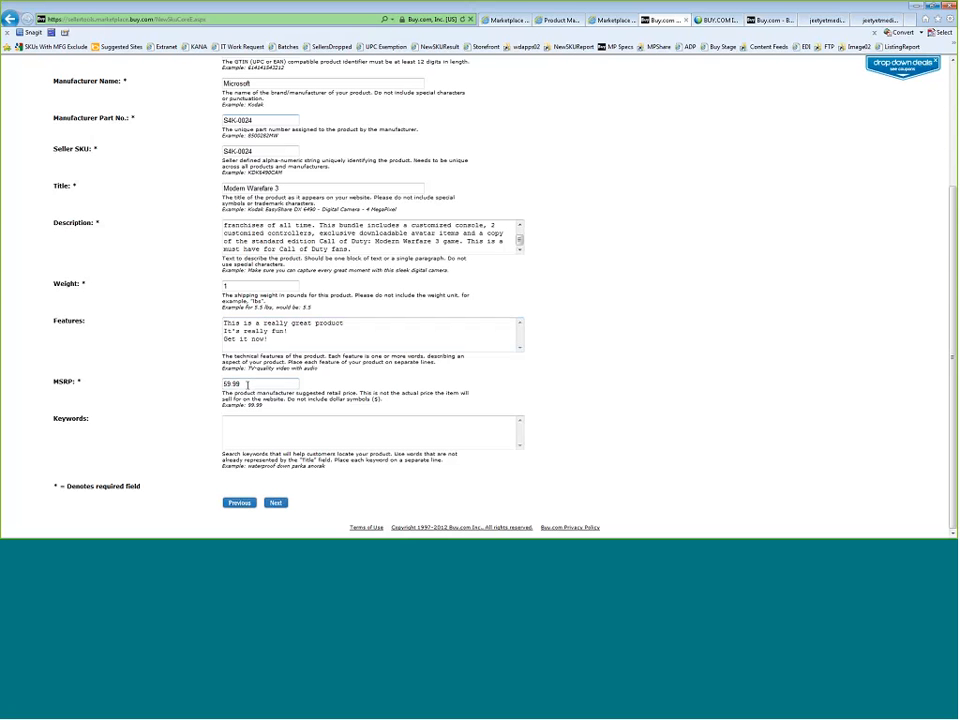
pyautogui.press('Tab')
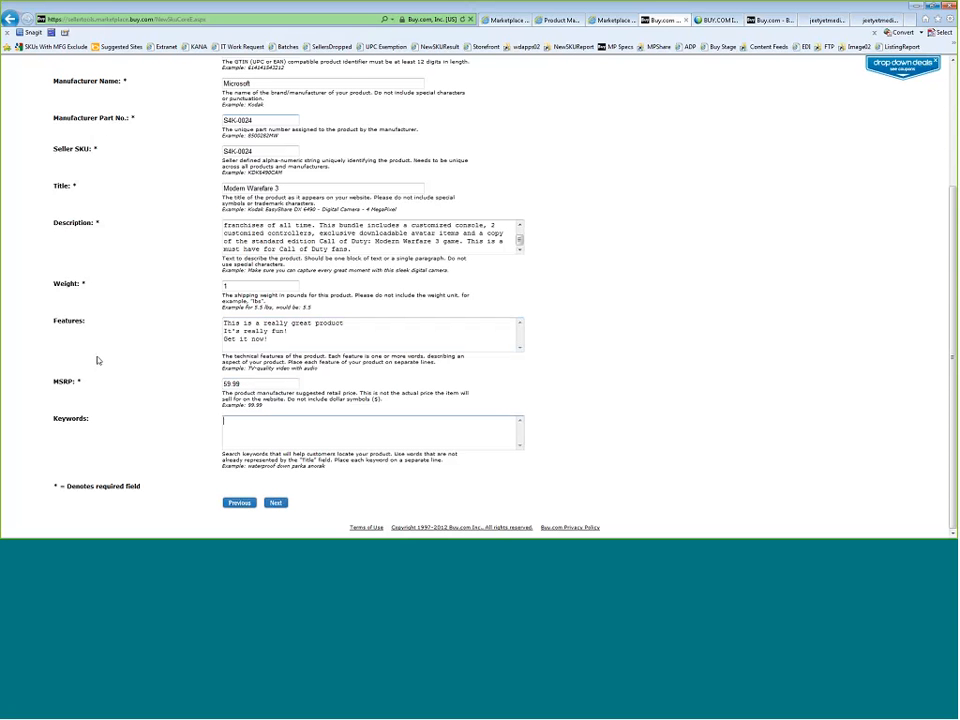
# Close the two extra jeetyetmedia browser tabs and submit the core information to proceed to the Product Images stage
pyautogui.click(897, 20)
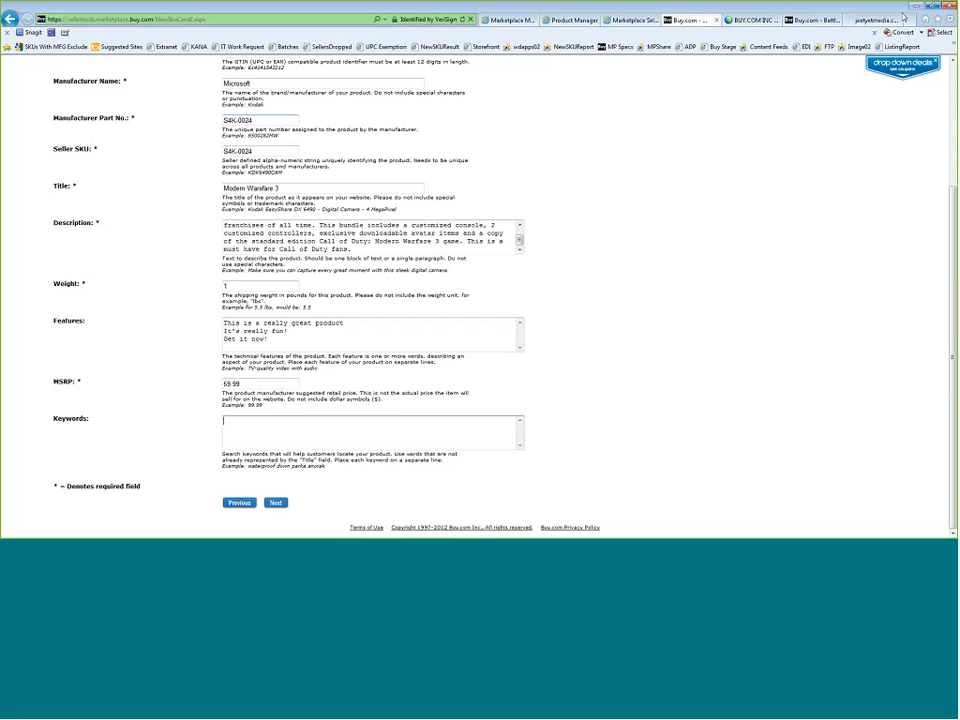
pyautogui.click(897, 20)
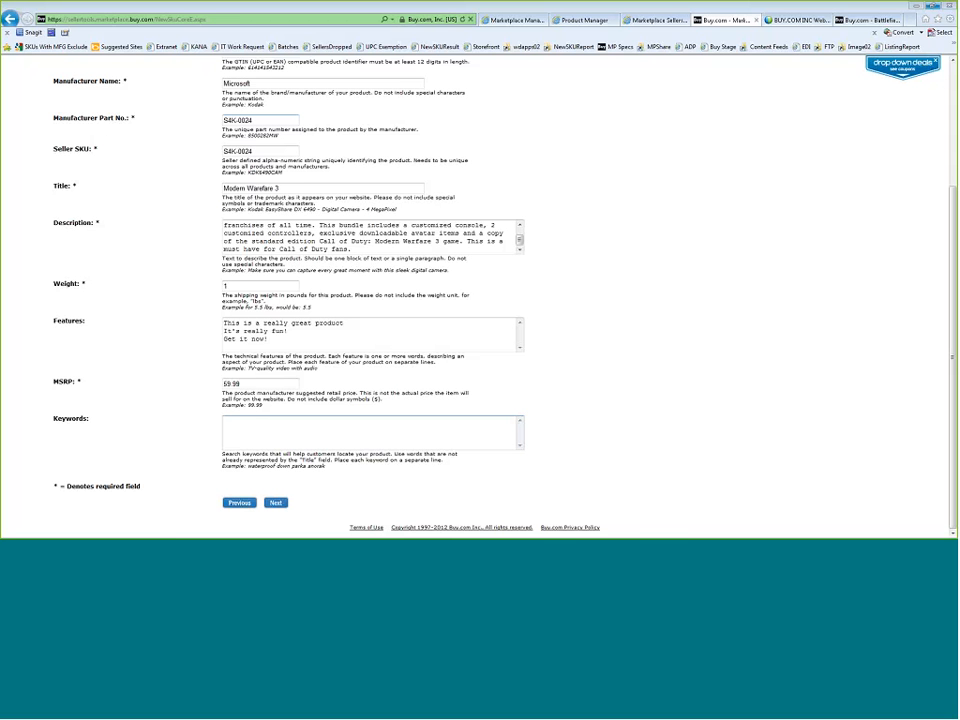
pyautogui.click(275, 503)
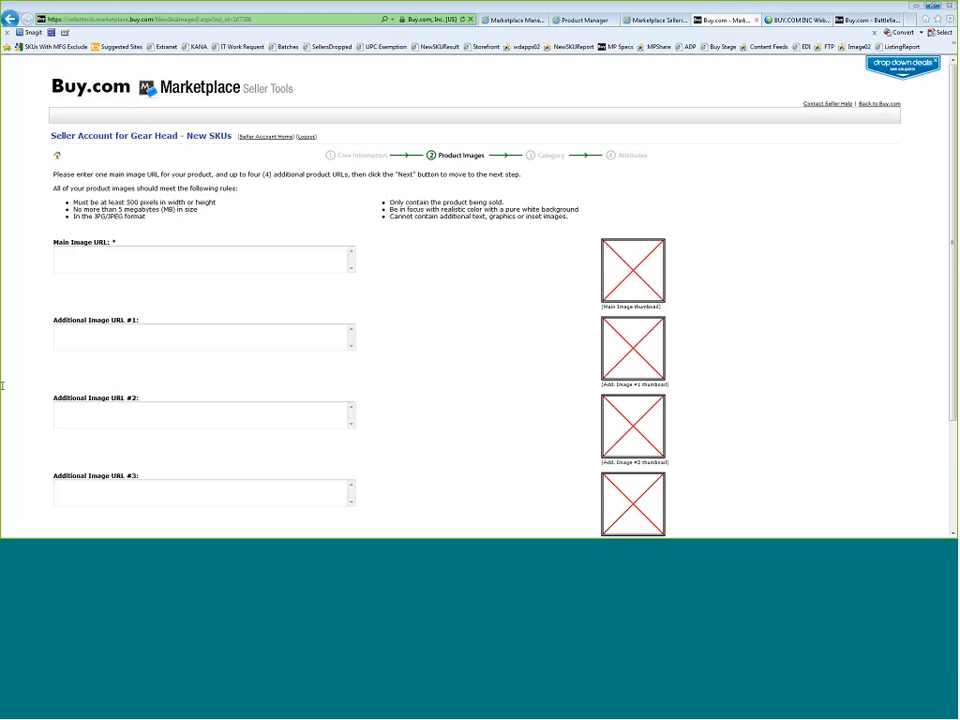
pyautogui.click(167, 263)
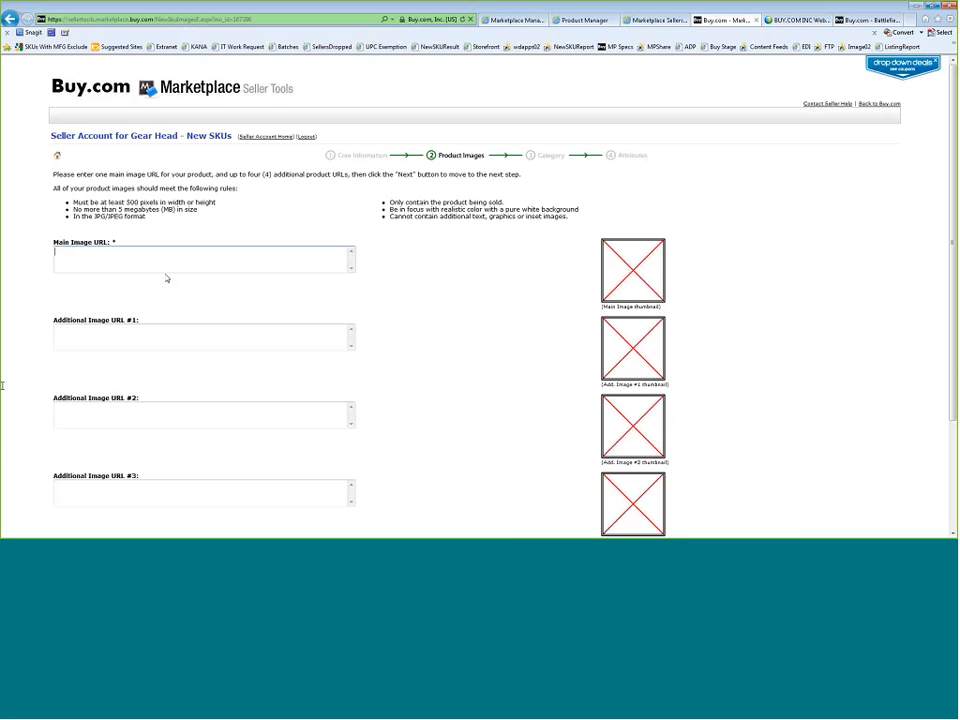
pyautogui.write('https://images-na.ssl-images-amazon.com/images/G/01/videogames/detail-page/CODMW3-Bundle-Hero2.jpg')
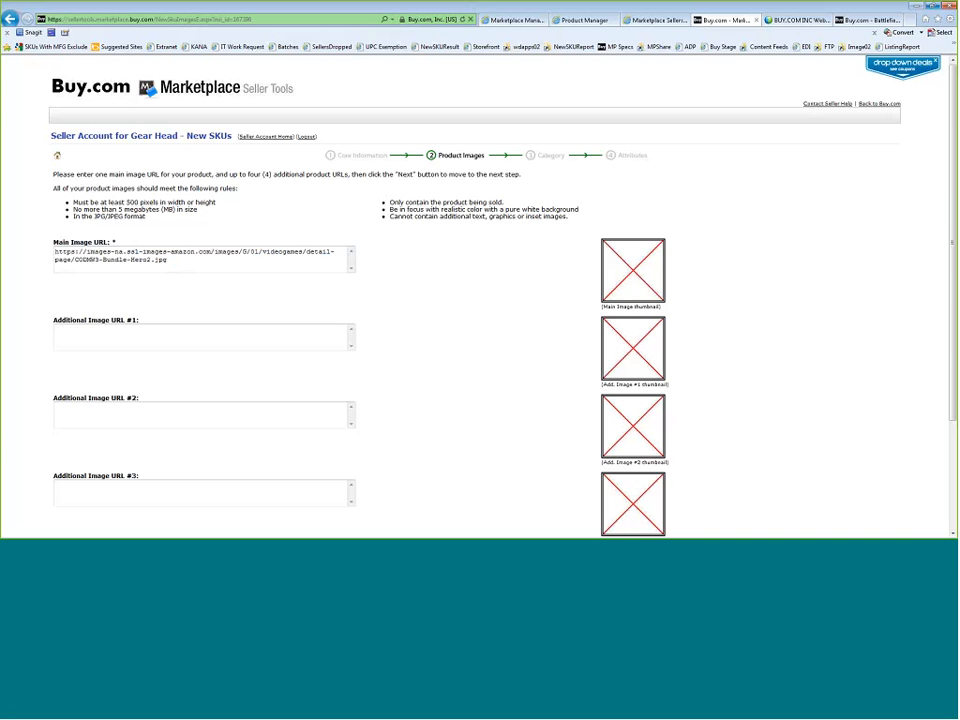
# Search the Buy.com store for "modern warfare 3" and open the Xbox 360 Limited Edition Call of Duty: Modern Warfare 3 Console page
pyautogui.click(874, 20)
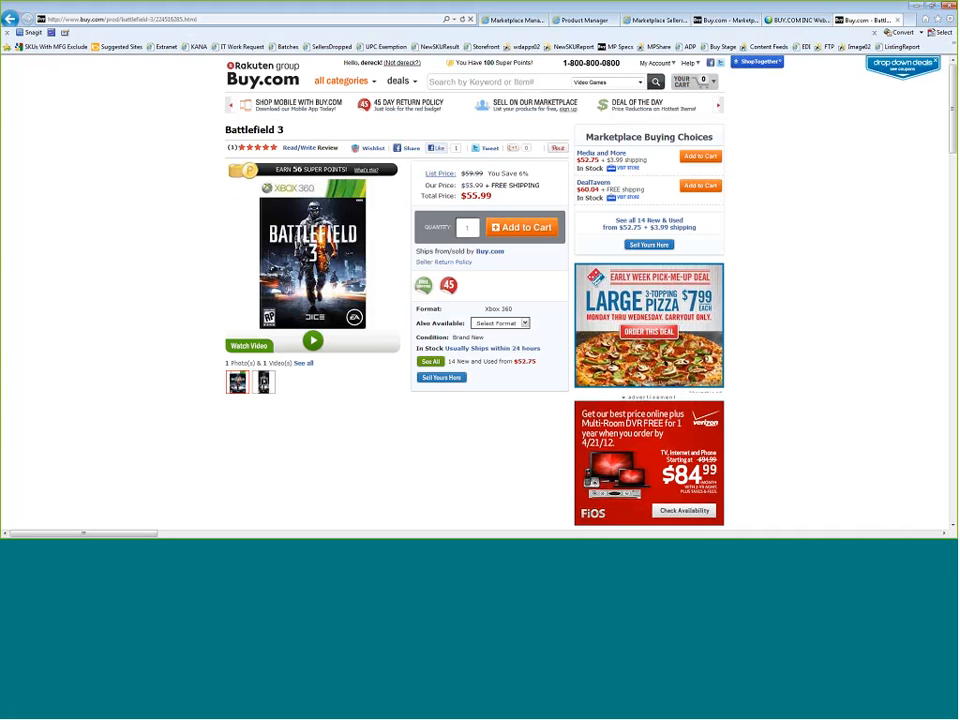
pyautogui.click(486, 86)
pyautogui.write('mod')
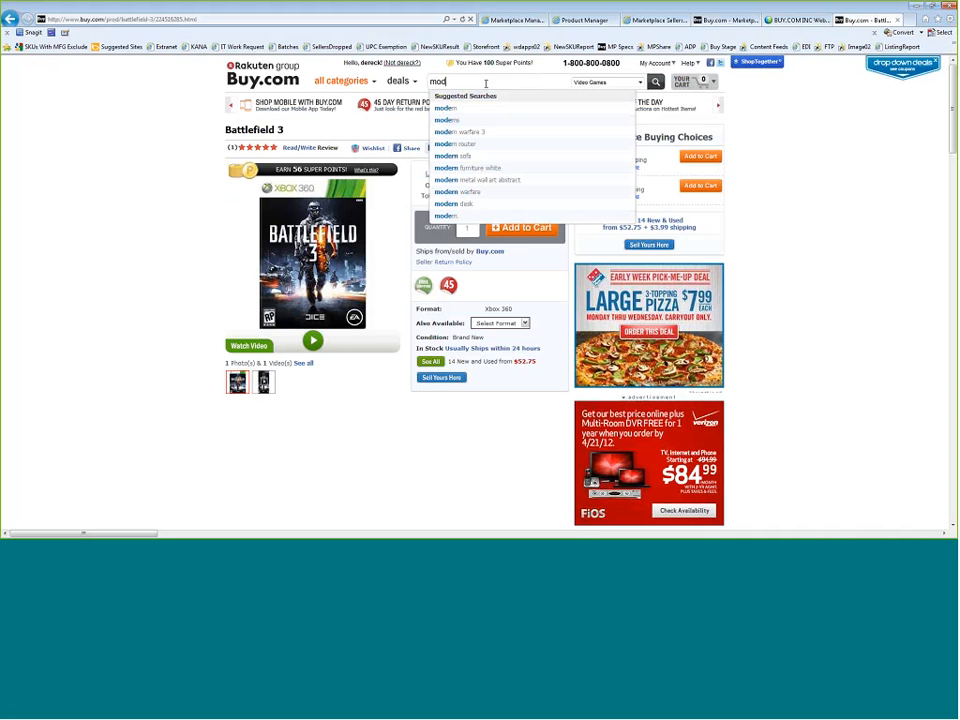
pyautogui.write('ern ware')
pyautogui.press('BackSpace')
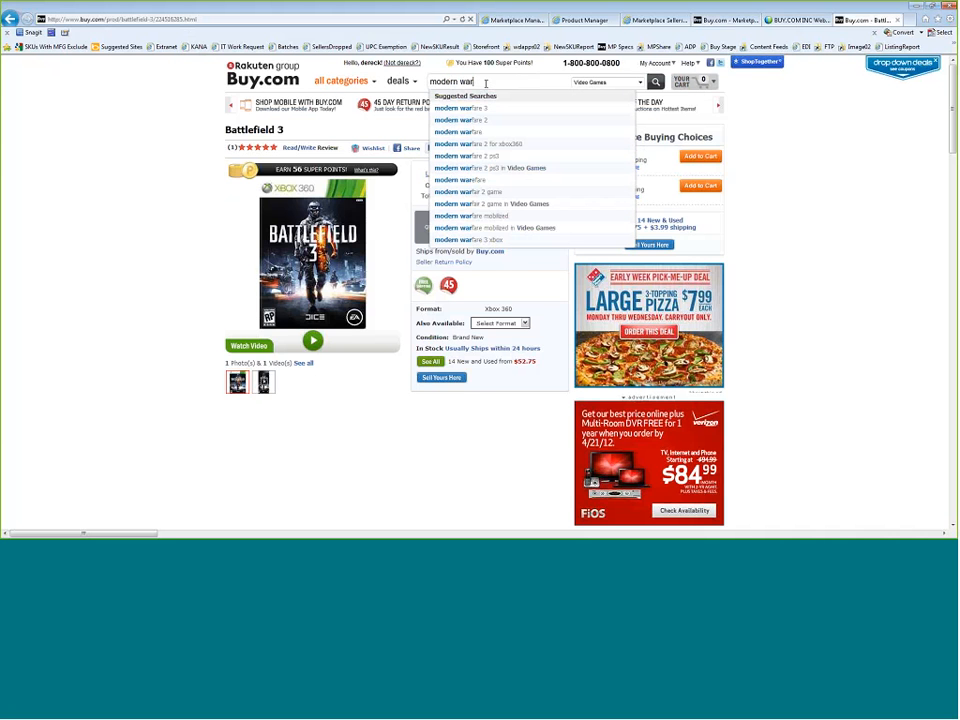
pyautogui.write('fare 3')
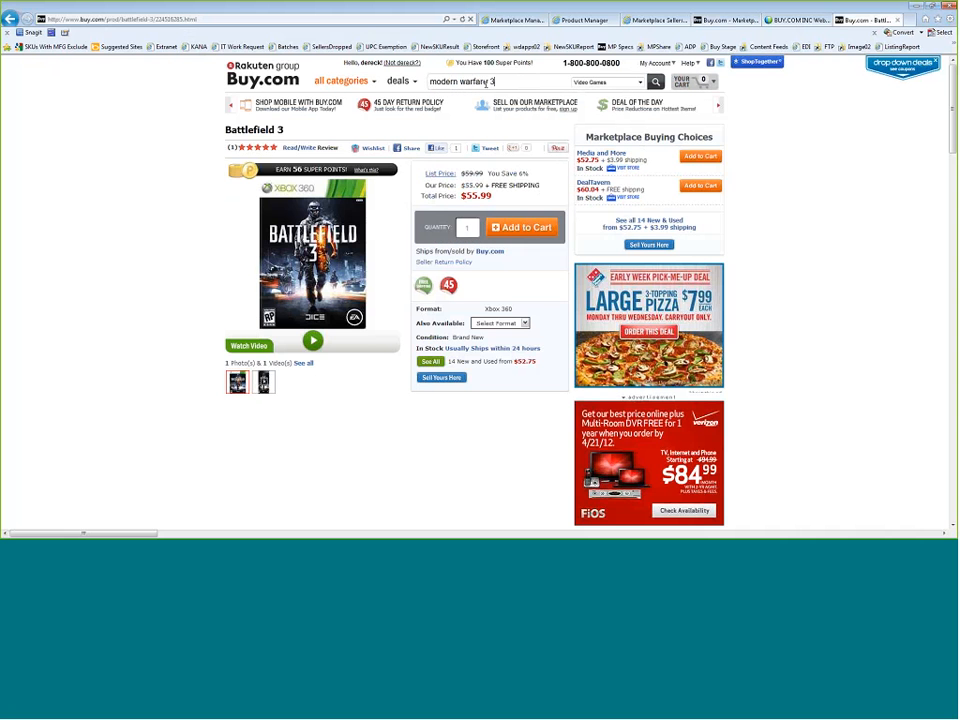
pyautogui.press('Return')
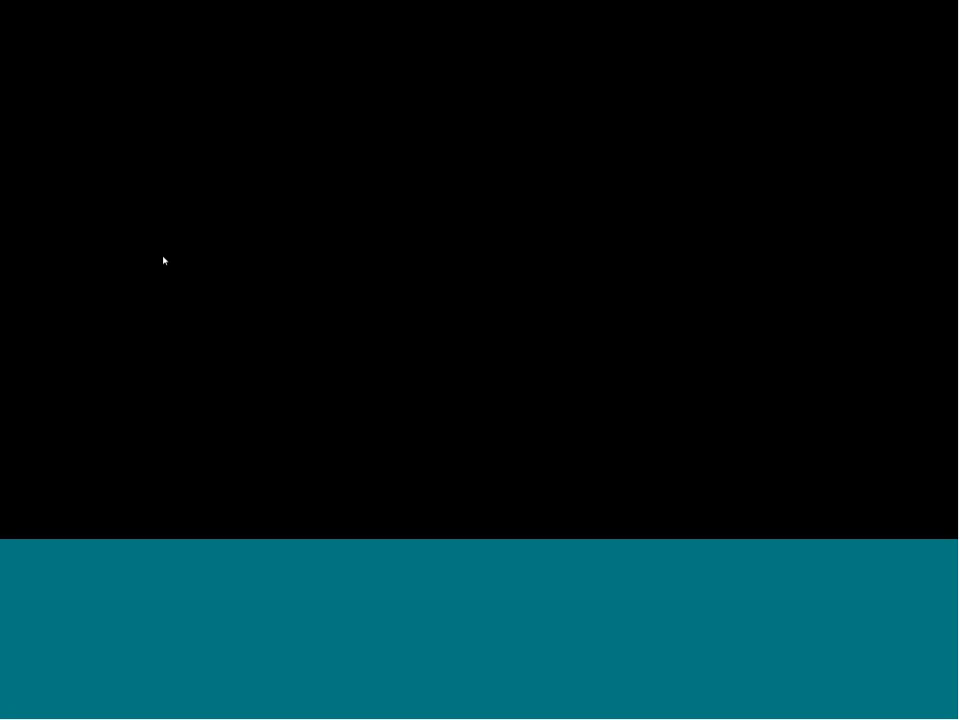
pyautogui.scroll(-1, 772, 356)
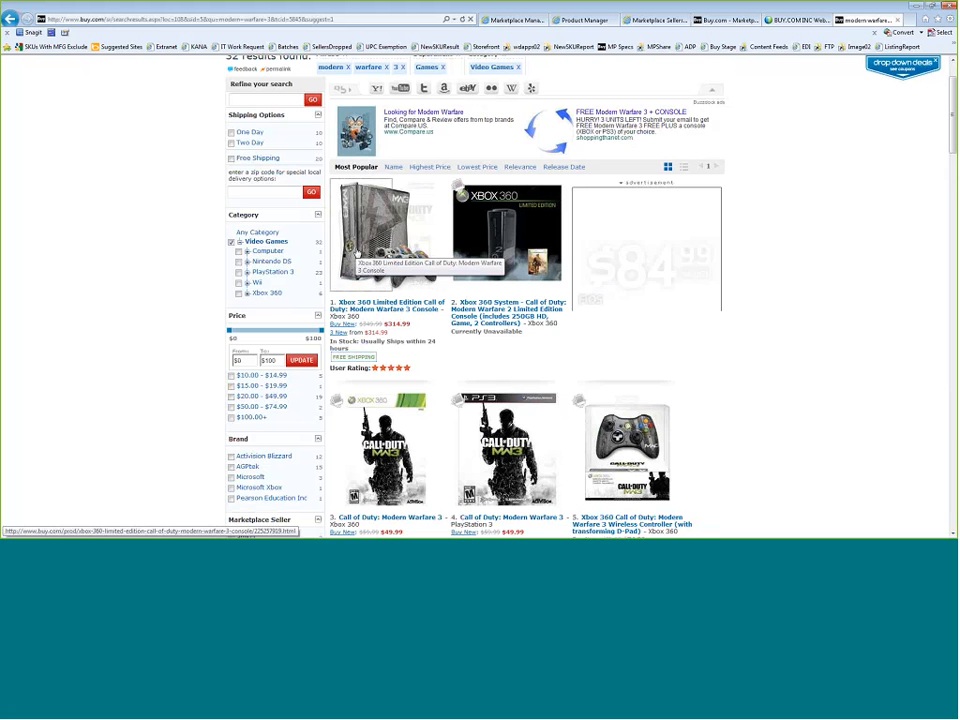
pyautogui.click(357, 253)
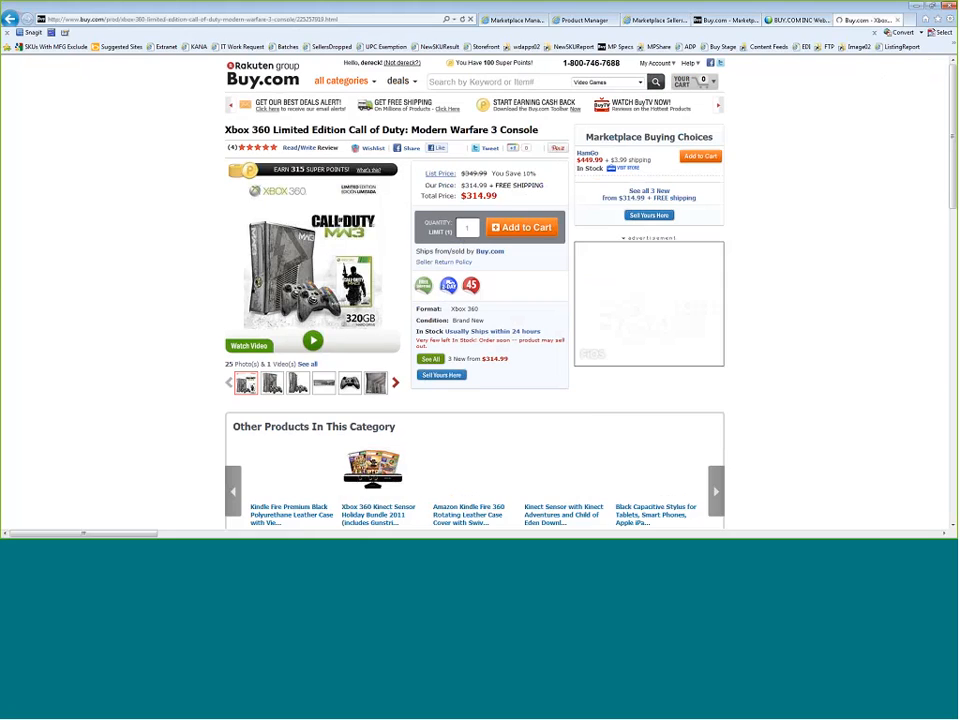
# Enlarge the console's second product photo, copy its image address from the picture's properties, and close the enlarged view
pyautogui.click(274, 386)
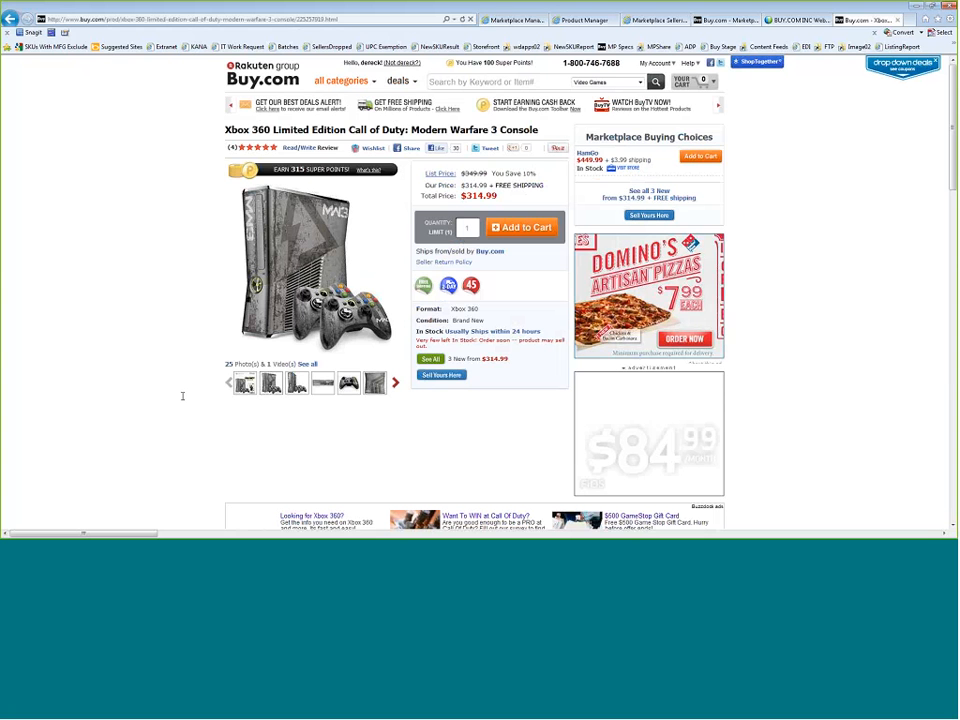
pyautogui.click(292, 292)
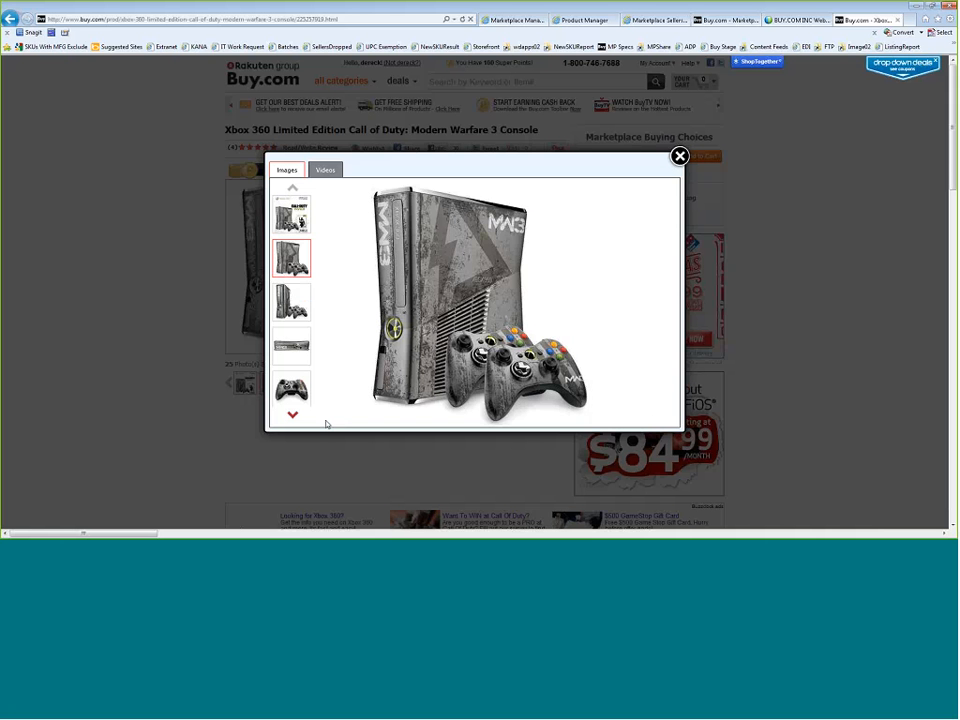
pyautogui.rightClick(454, 258)
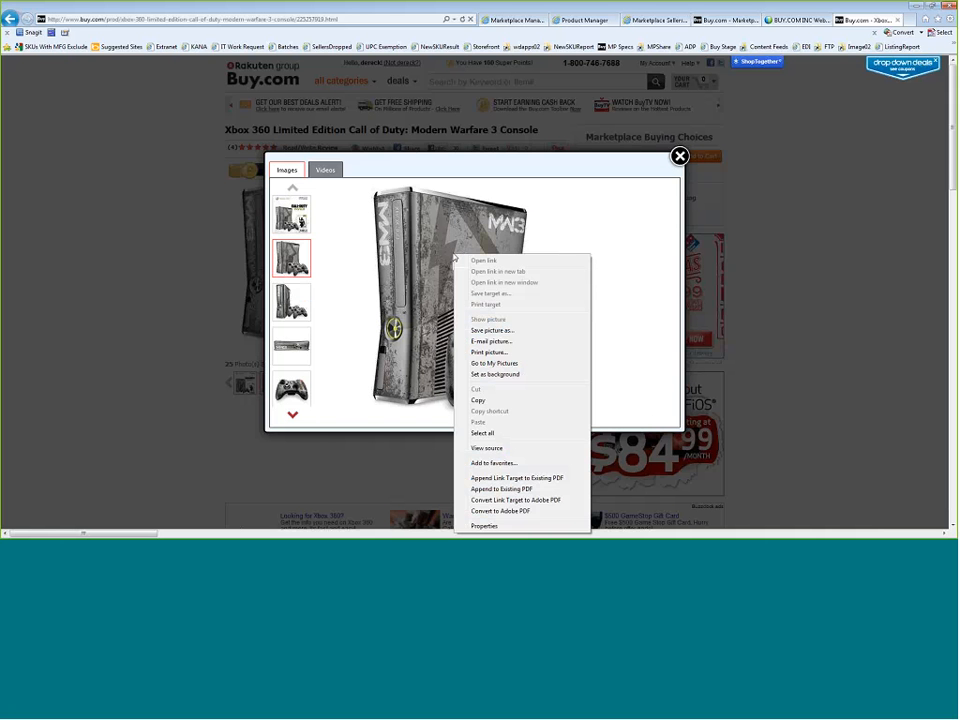
pyautogui.click(488, 526)
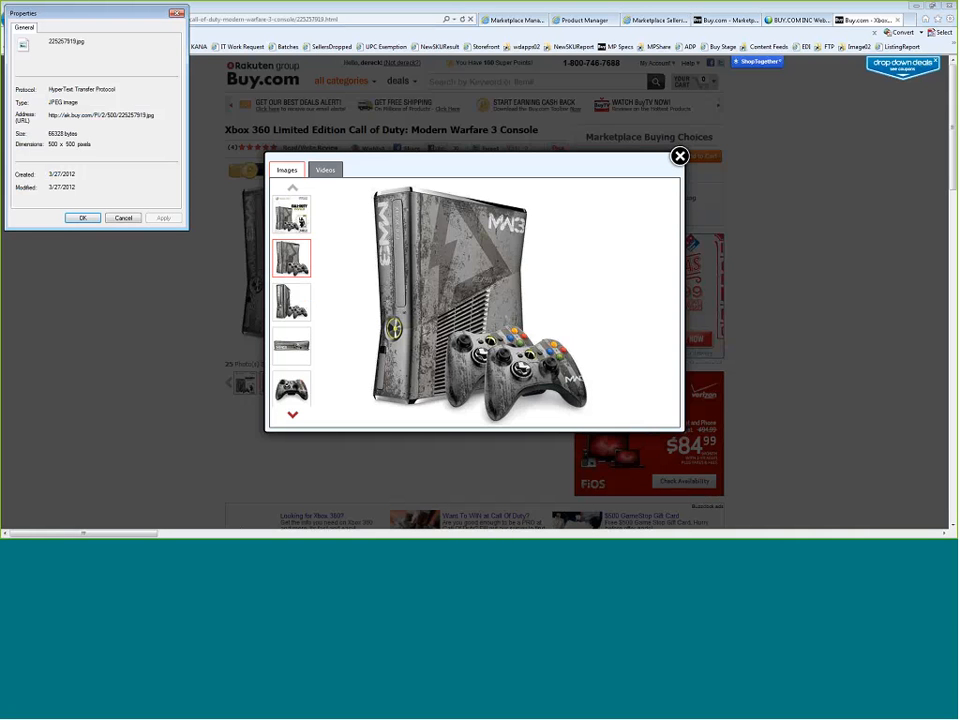
pyautogui.moveTo(157, 116); pyautogui.dragTo(28, 124)
pyautogui.hotkey('ctrl', 'c')
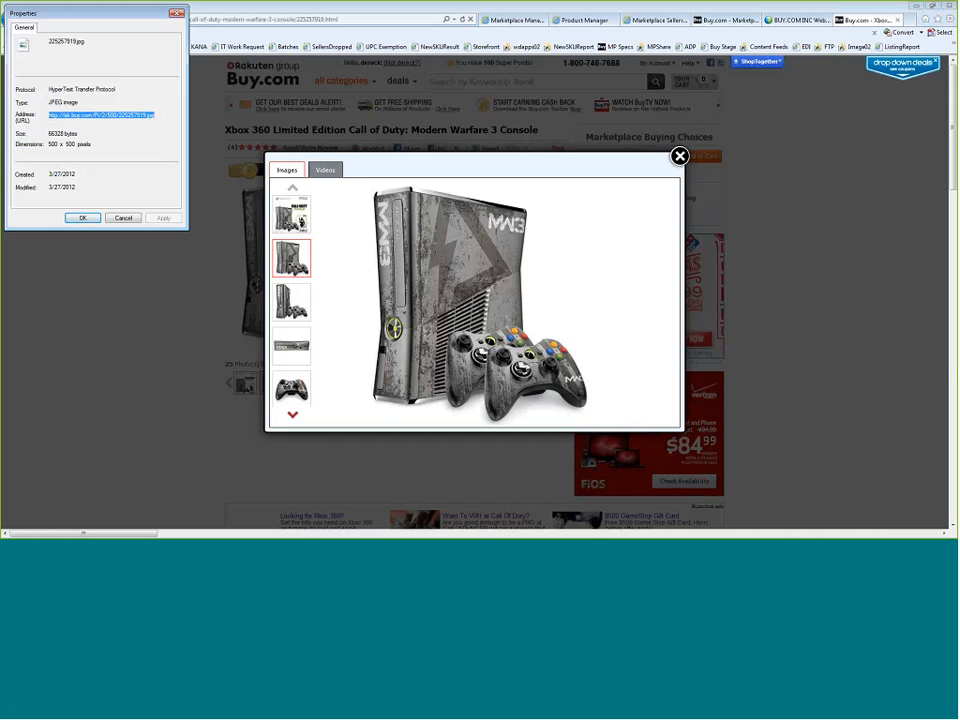
pyautogui.press('Escape')
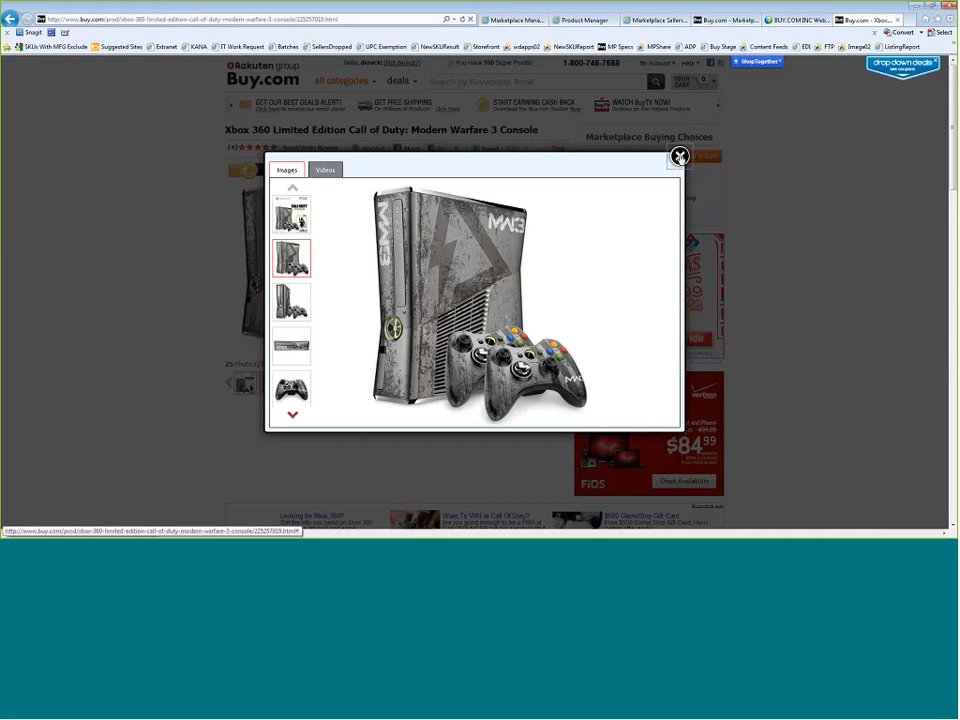
pyautogui.click(679, 157)
pyautogui.click(722, 20)
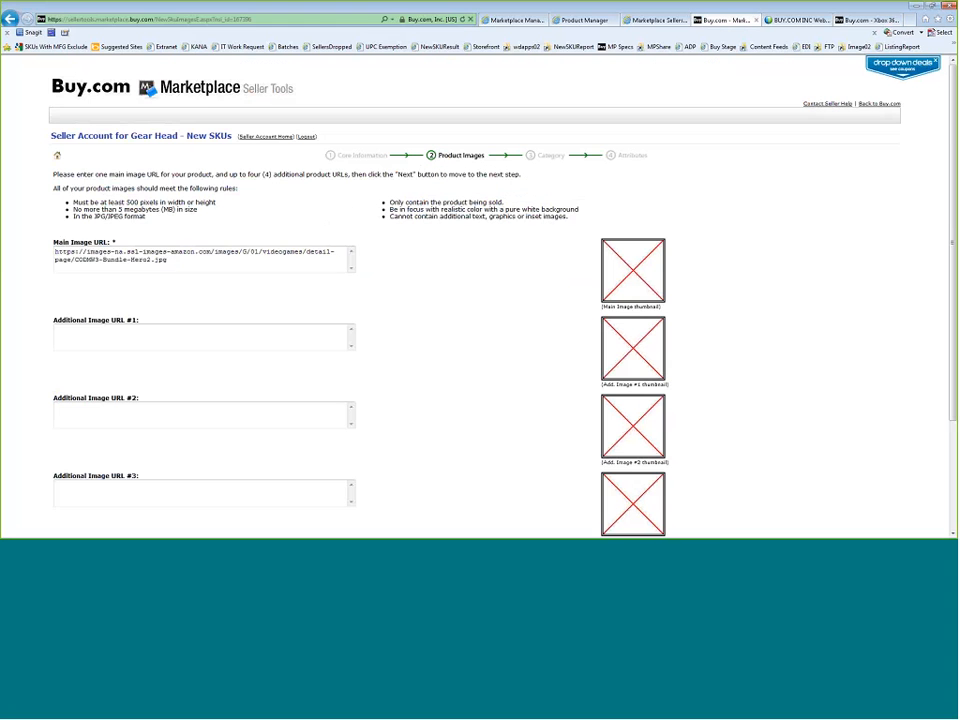
pyautogui.moveTo(167, 259); pyautogui.dragTo(102, 259)
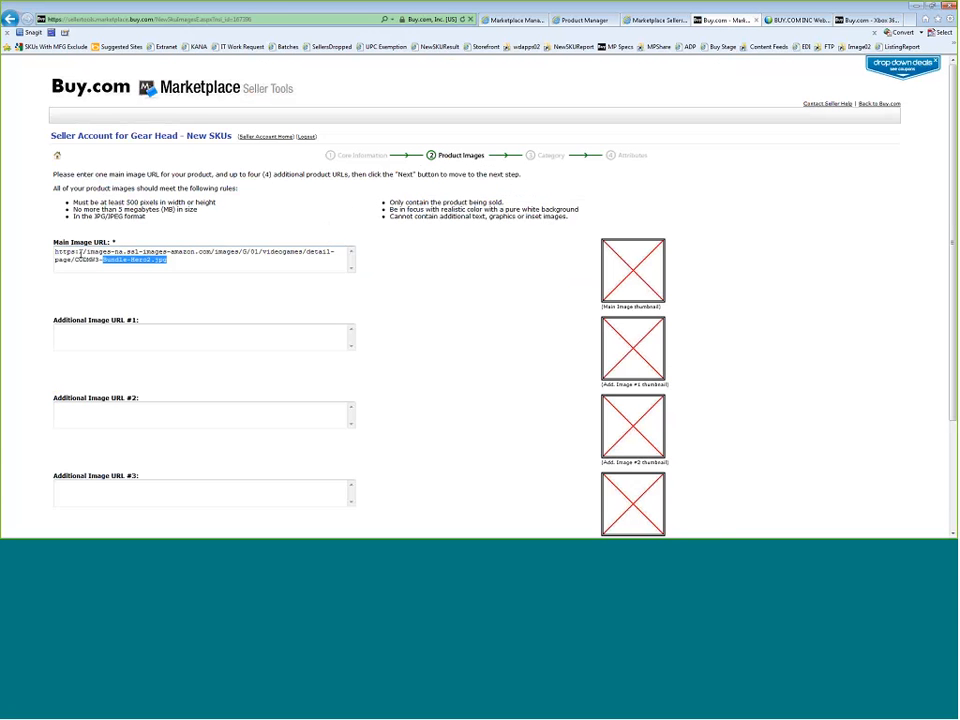
pyautogui.hotkey('ctrl', 'a')
pyautogui.hotkey('ctrl', 'v')
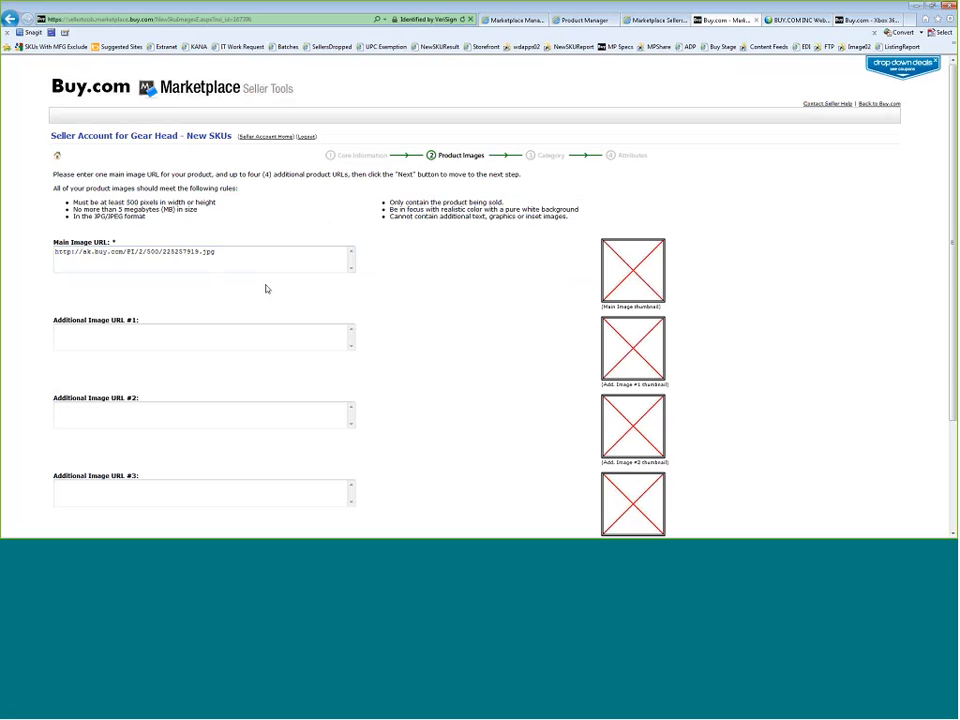
pyautogui.hotkey('ctrl', 't')
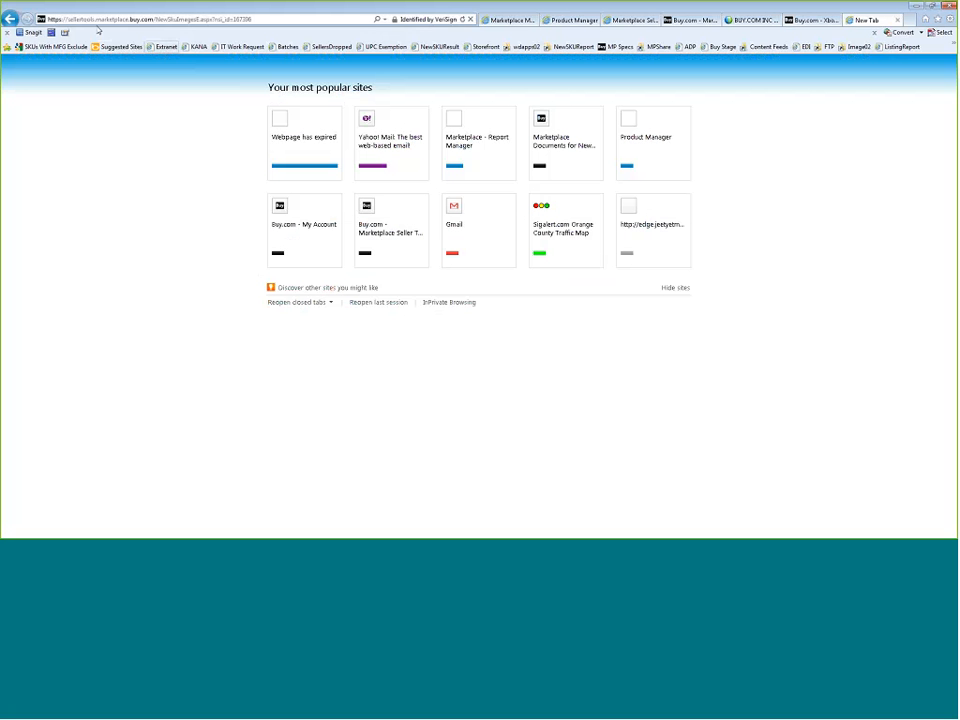
pyautogui.write('http://ak.buy.com/PI/2/500/225253520.jpg')
pyautogui.press('Return')
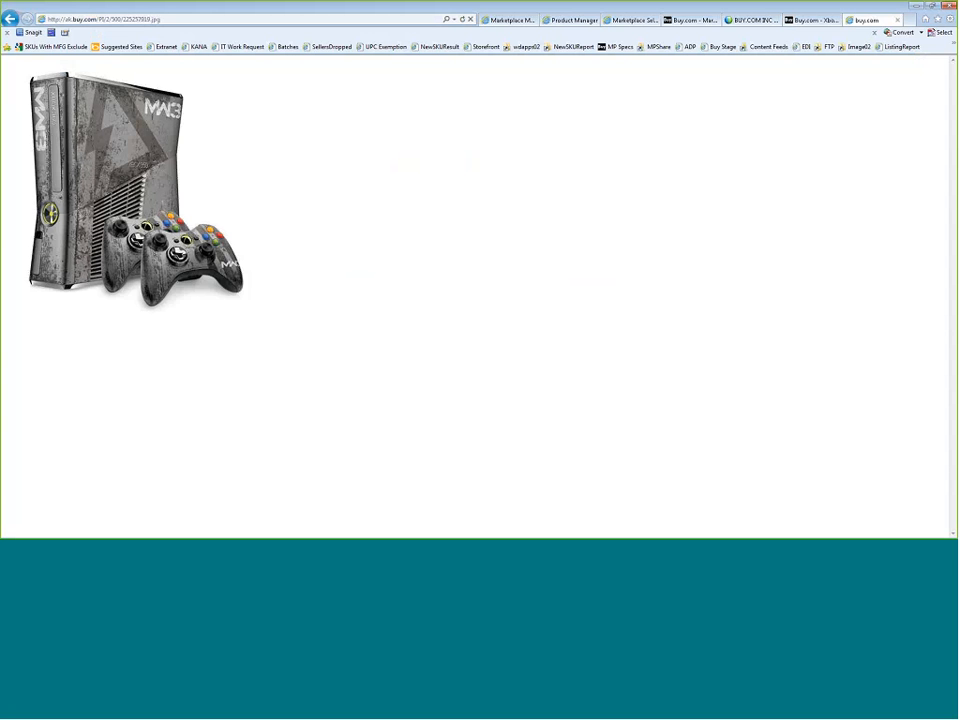
pyautogui.rightClick(101, 158)
pyautogui.click(135, 430)
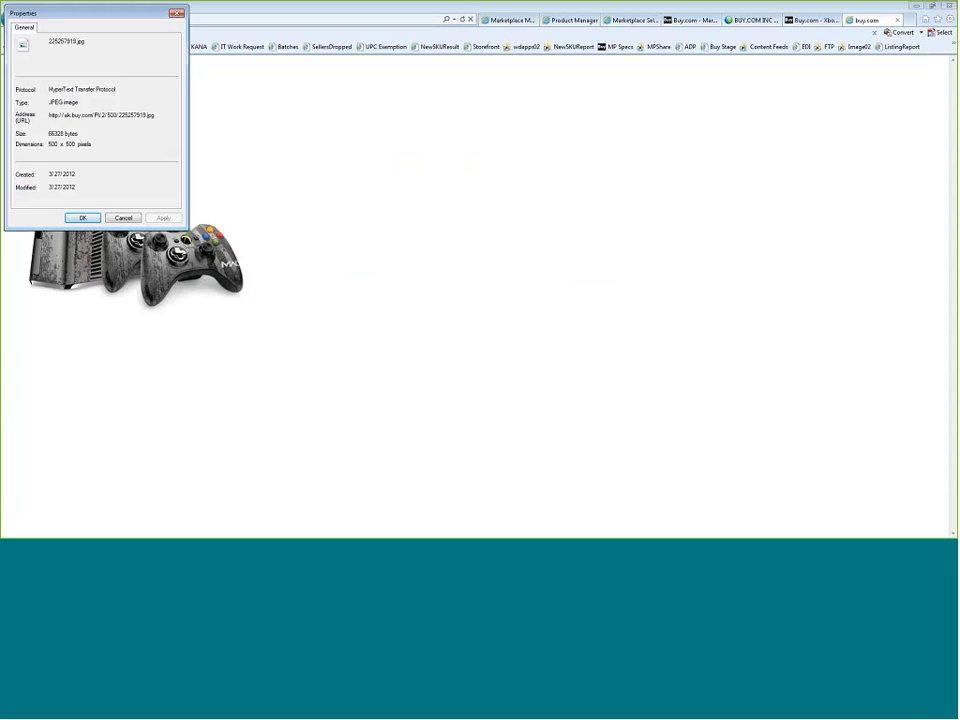
# Check the picture's address in its properties, then return to the new SKU form and compare it with the main image URL
pyautogui.moveTo(48, 115); pyautogui.dragTo(157, 115)
pyautogui.press('Escape')
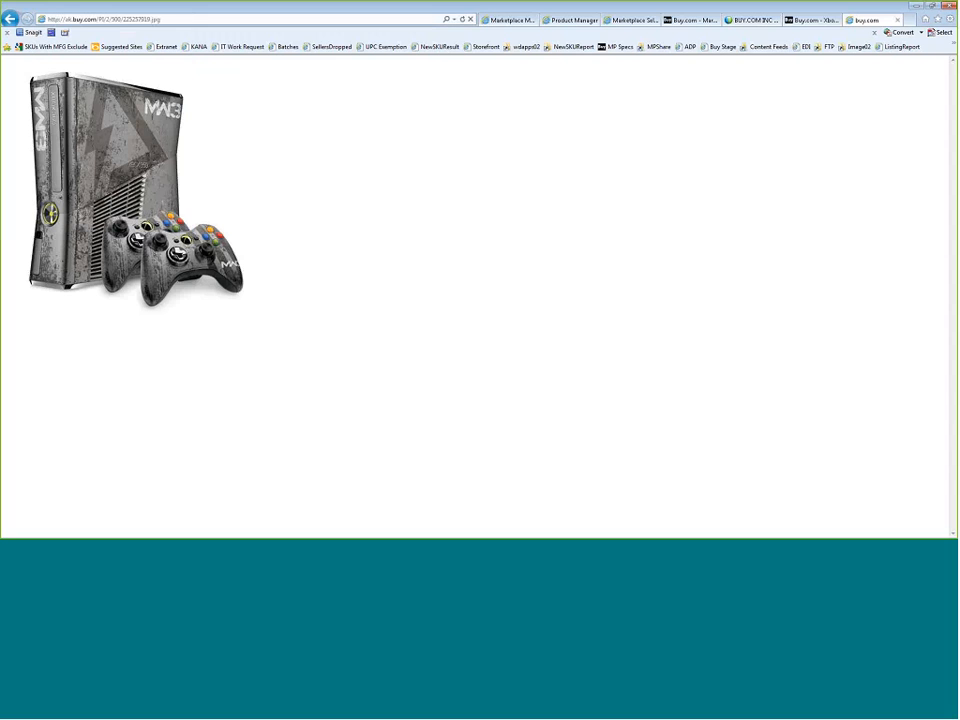
pyautogui.click(683, 22)
pyautogui.moveTo(205, 252); pyautogui.dragTo(66, 252)
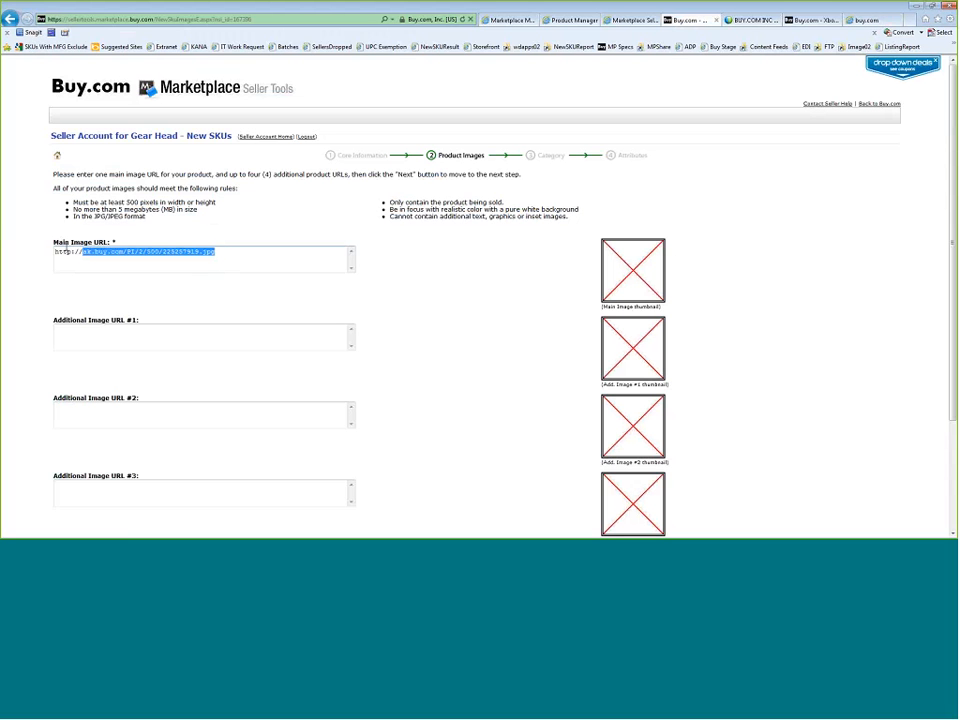
pyautogui.click(66, 252)
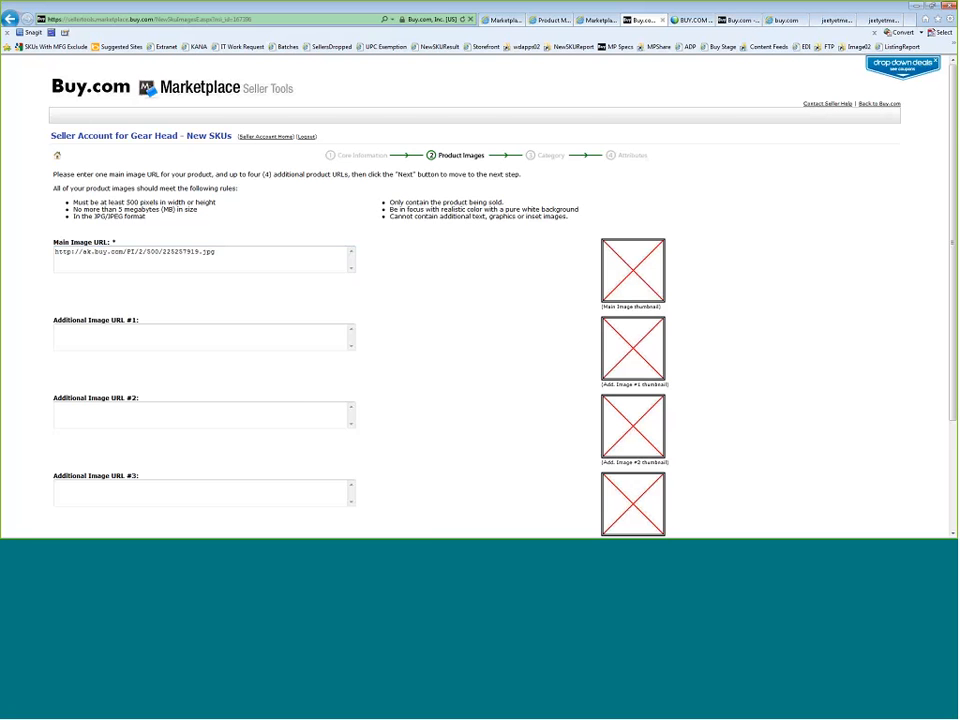
# Look over the Modern Warfare 3 console page's other product photos against the additional image URL fields in the new SKU form
pyautogui.click(740, 20)
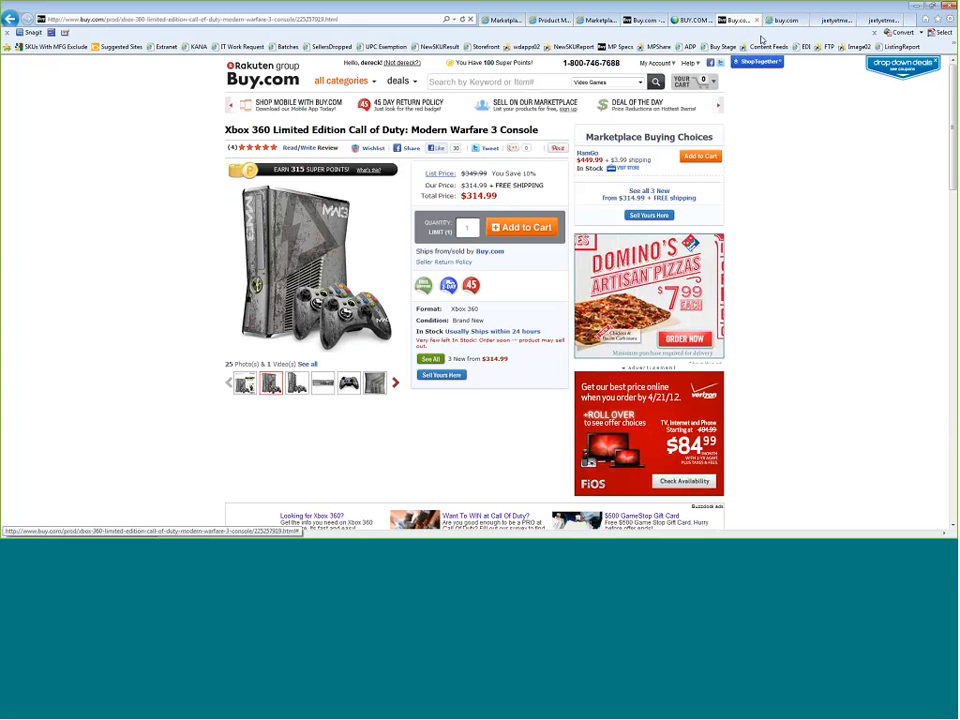
pyautogui.click(643, 20)
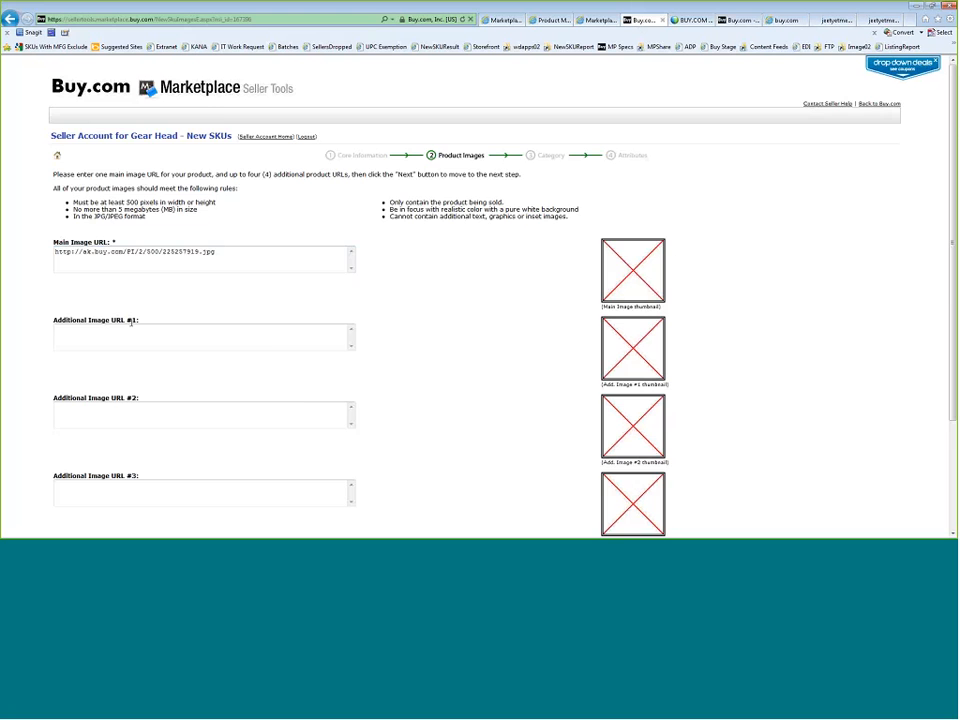
pyautogui.hotkey('ctrl', 'Tab')
pyautogui.hotkey('ctrl', 'Tab')
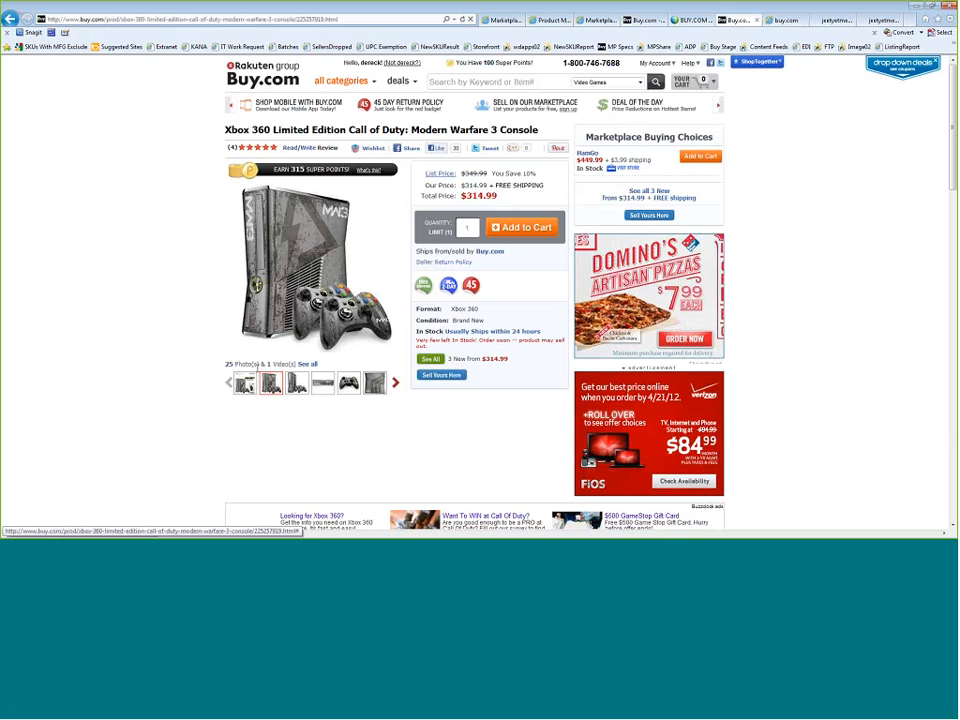
pyautogui.click(643, 20)
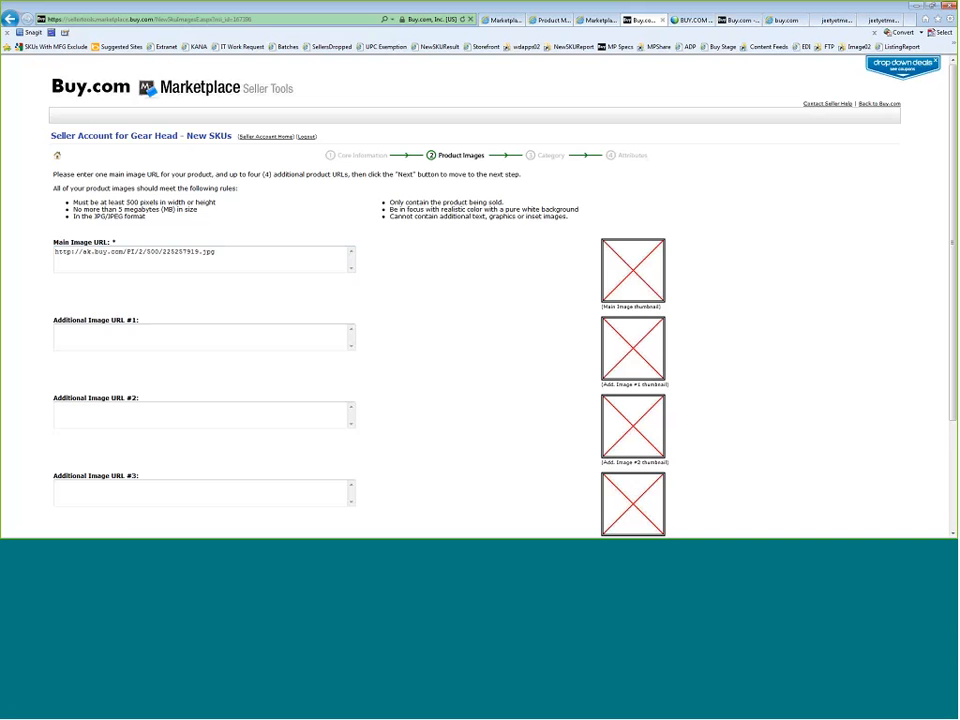
# Leave the four additional image URLs empty and advance the new SKU form to the Category stage
pyautogui.scroll(-3, 385, 434)
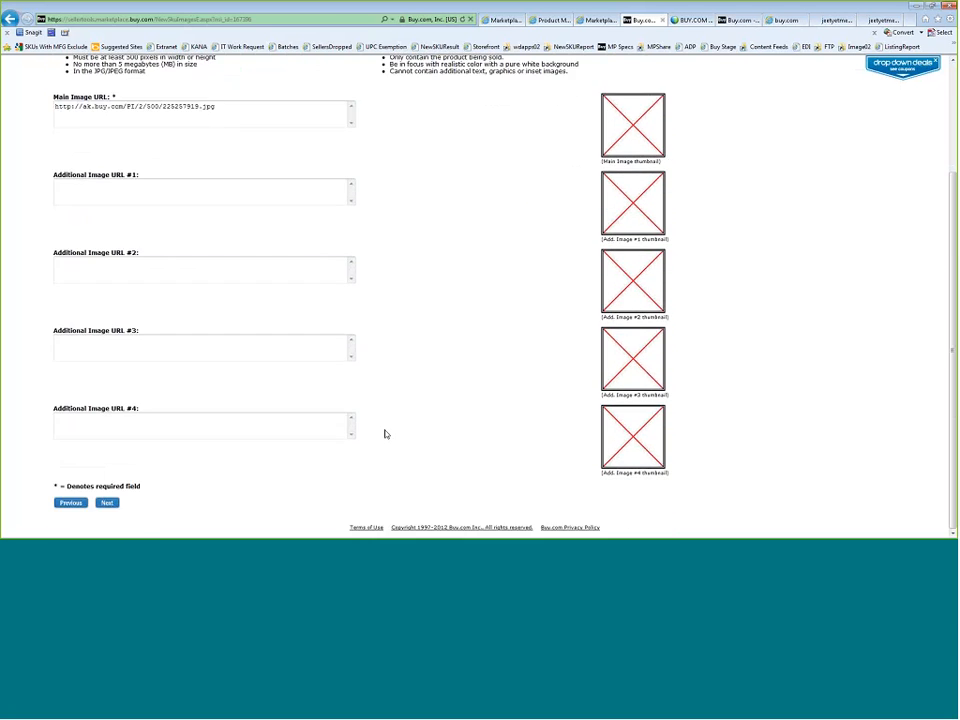
pyautogui.scroll(1, 385, 434)
pyautogui.scroll(-1, 386, 435)
pyautogui.click(107, 503)
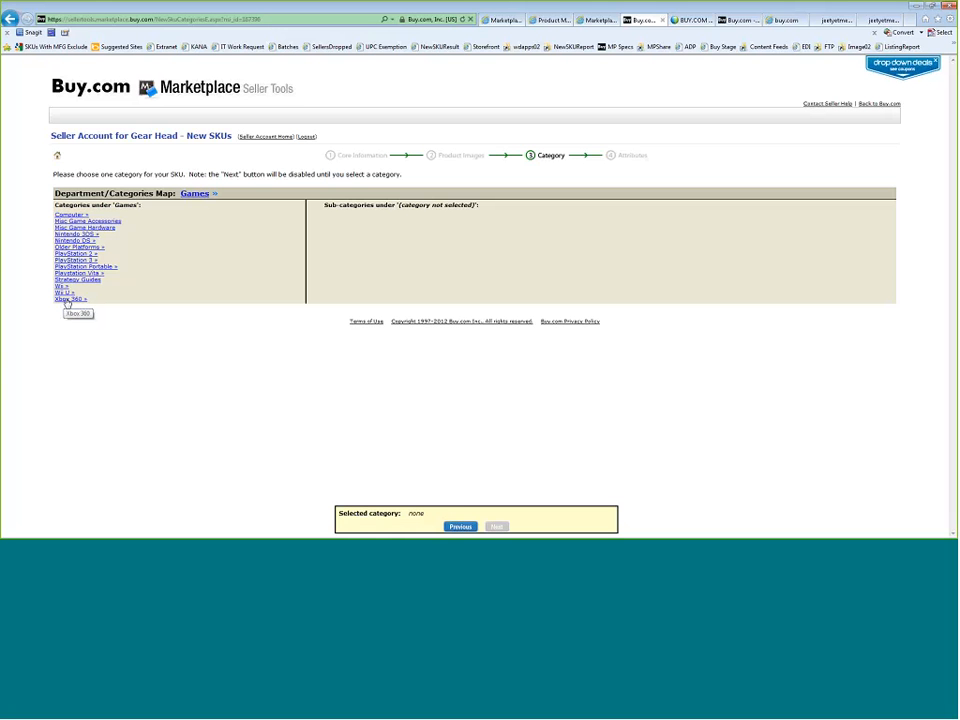
# Categorize the SKU as Games under Xbox 360, set its game genre to Action and complete the attributes stage
pyautogui.click(68, 300)
pyautogui.click(520, 217)
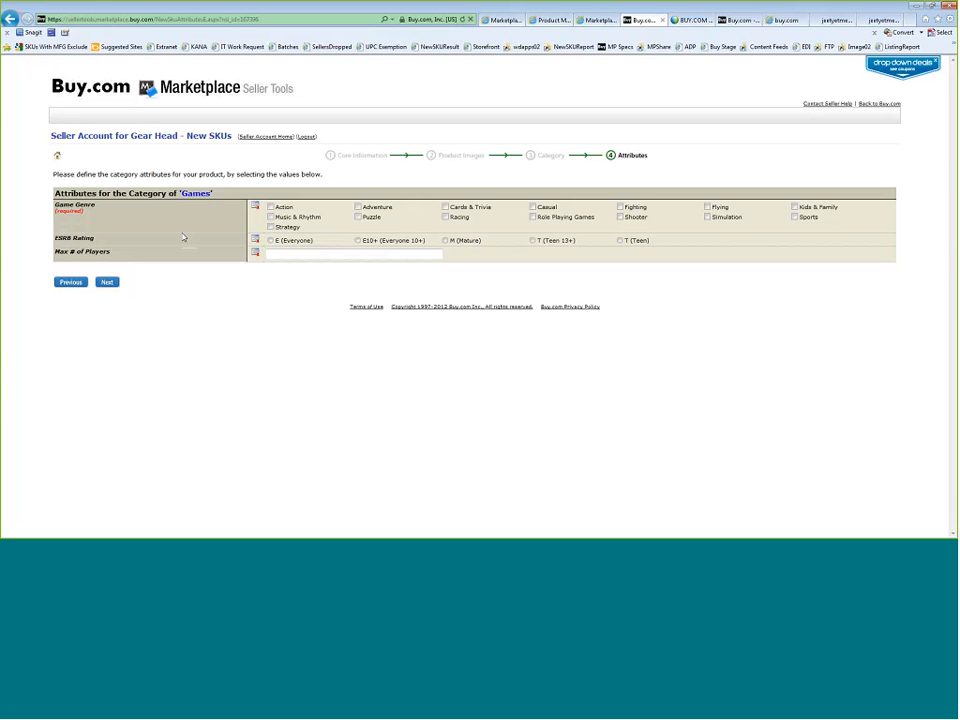
pyautogui.click(270, 207)
pyautogui.click(104, 282)
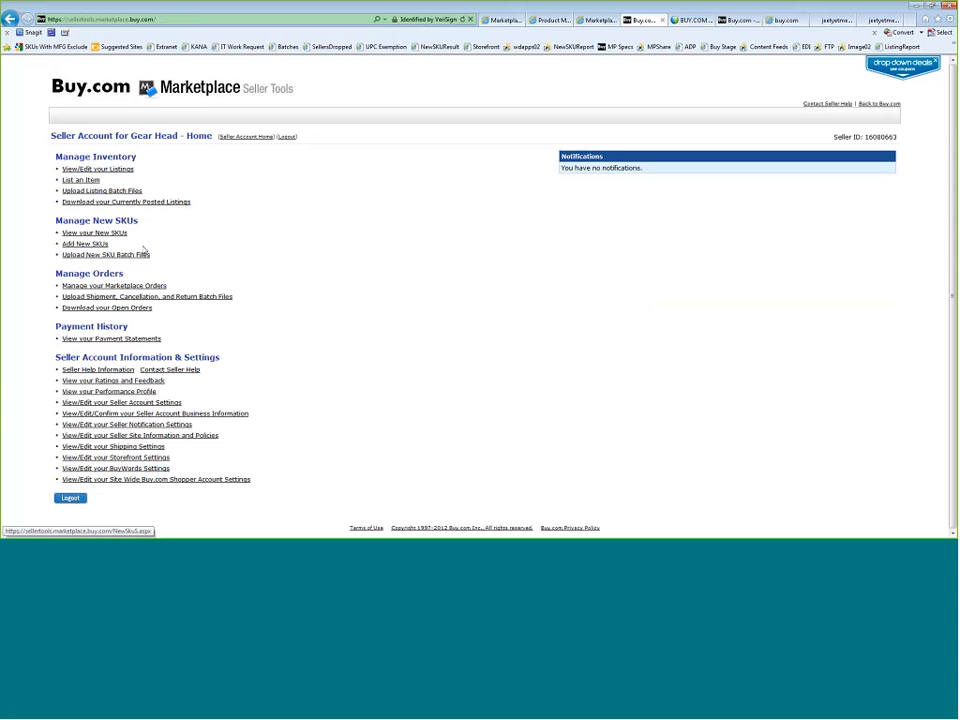
# List all previously created new SKUs and open the add-listing form for the Canon FS10 Dual Flash Memory Camcorder
pyautogui.click(119, 232)
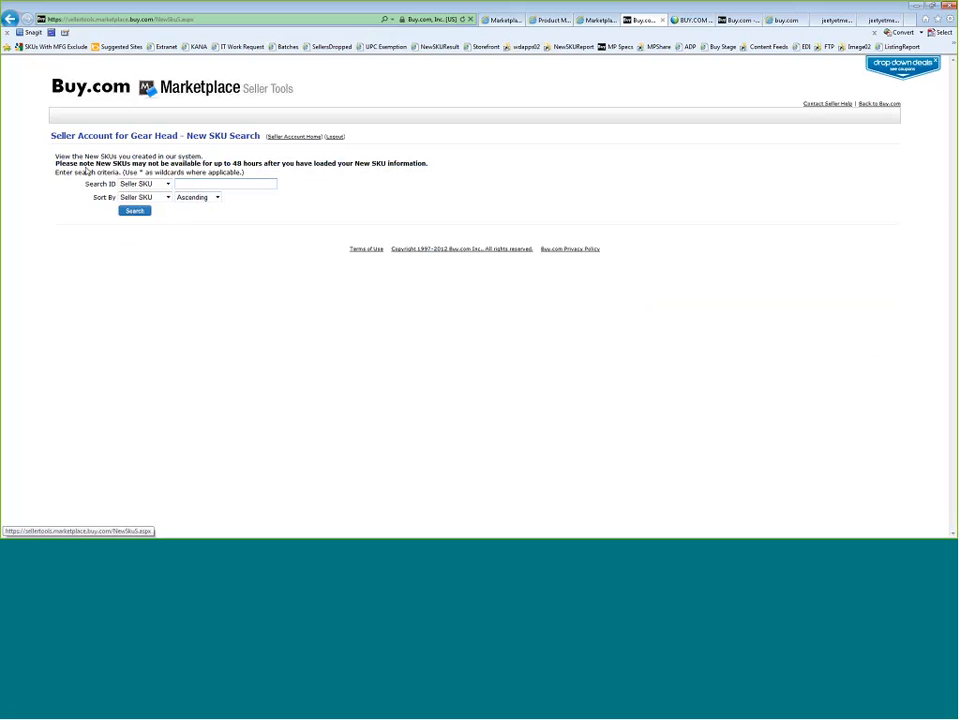
pyautogui.click(134, 210)
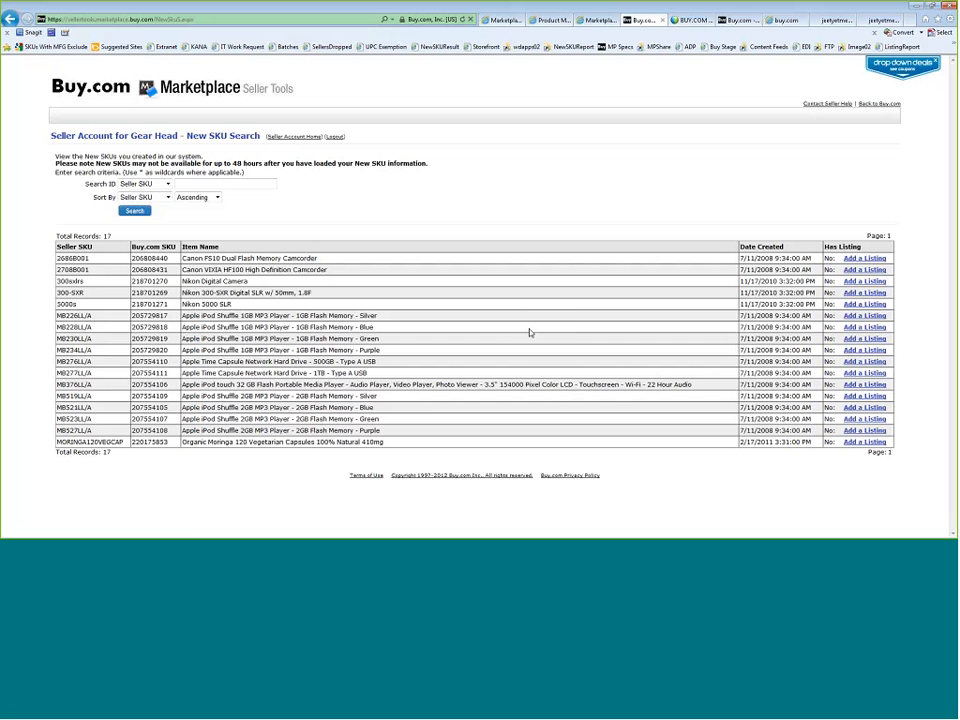
pyautogui.click(858, 286)
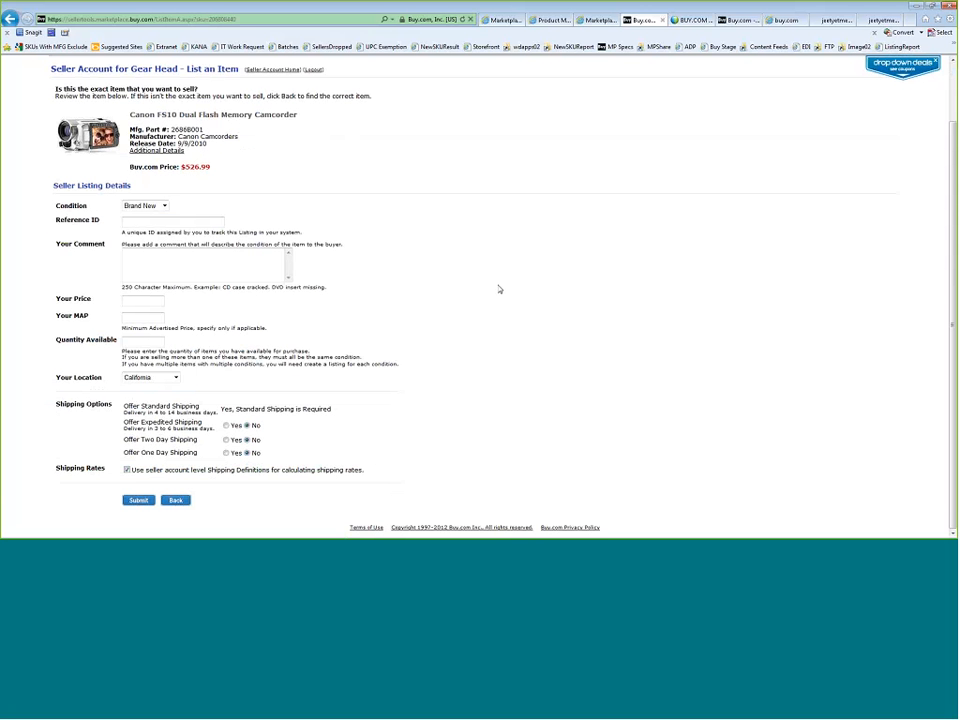
# Review the camcorder's listing form, return to the seller account home and open the New SKU Tool's pending SKU table
pyautogui.click(153, 220)
pyautogui.click(140, 502)
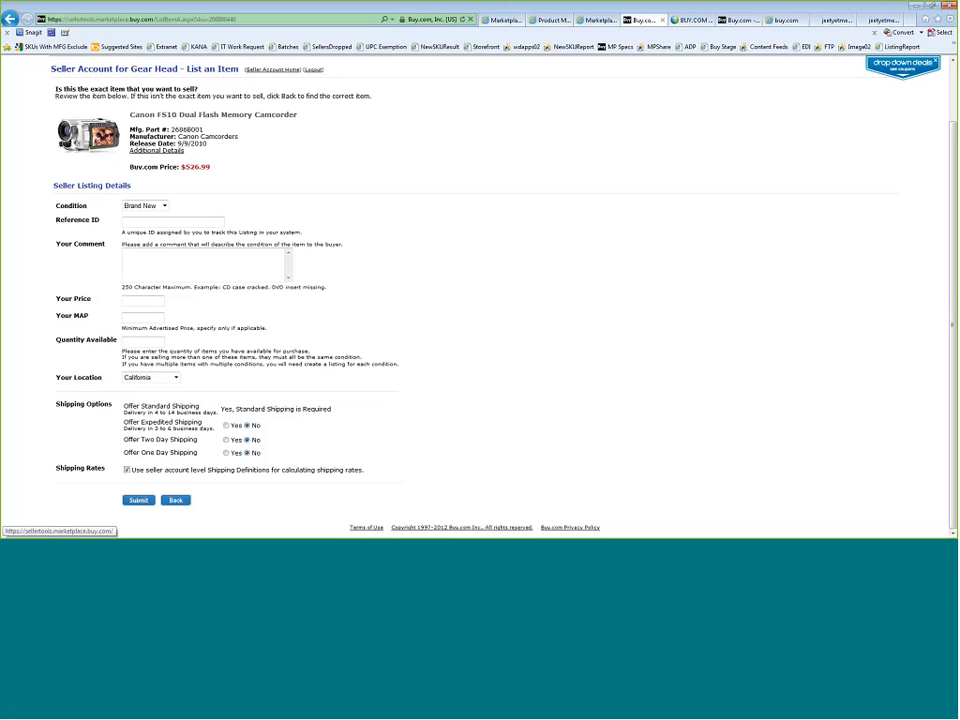
pyautogui.click(271, 70)
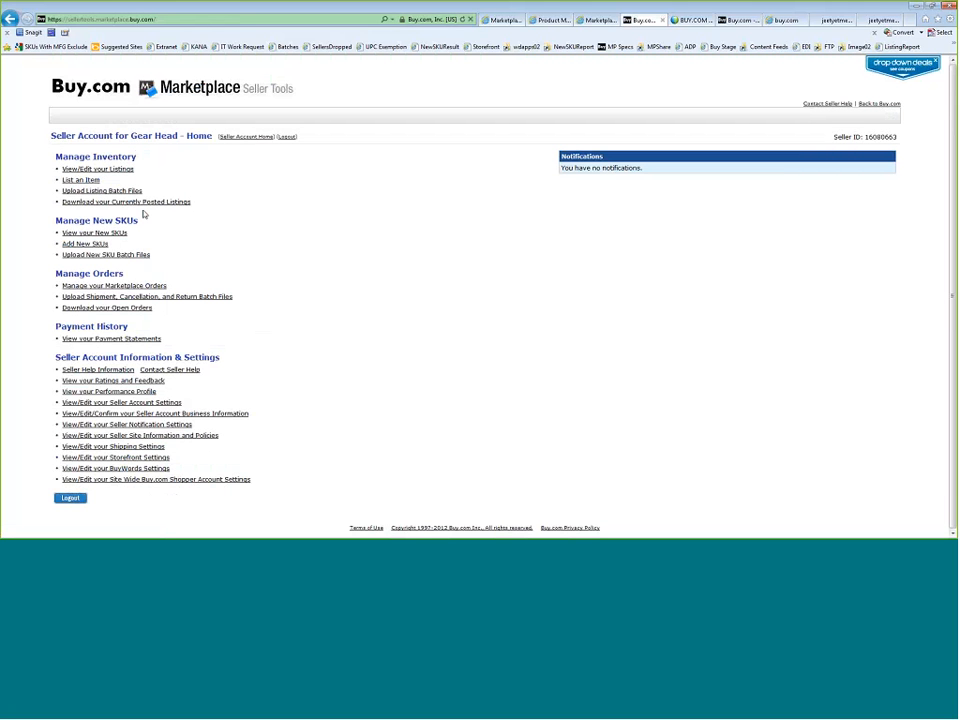
pyautogui.click(71, 244)
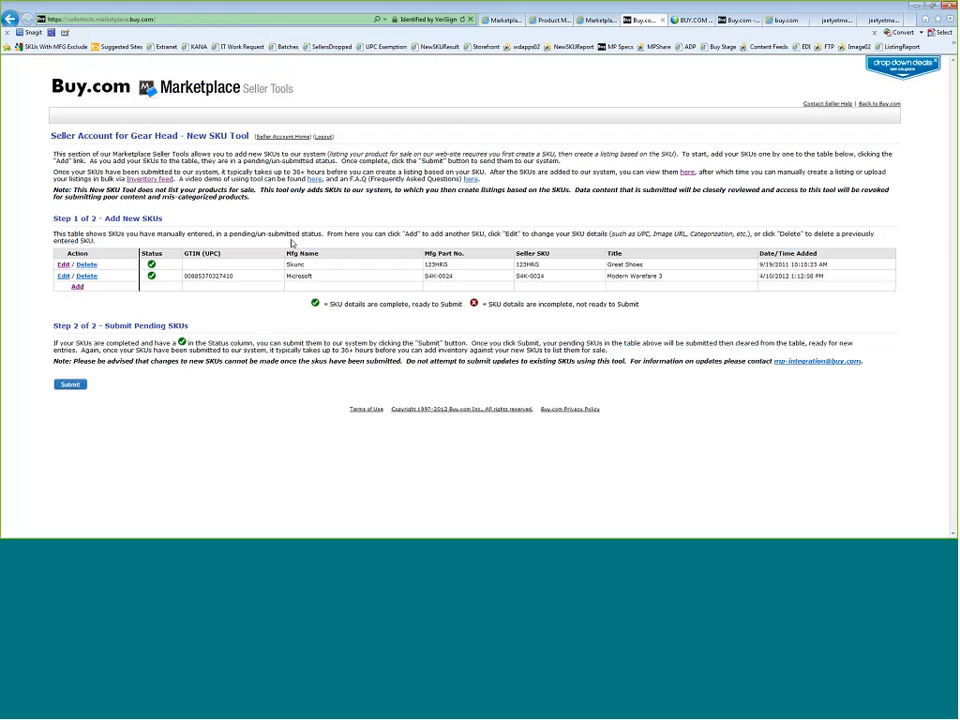